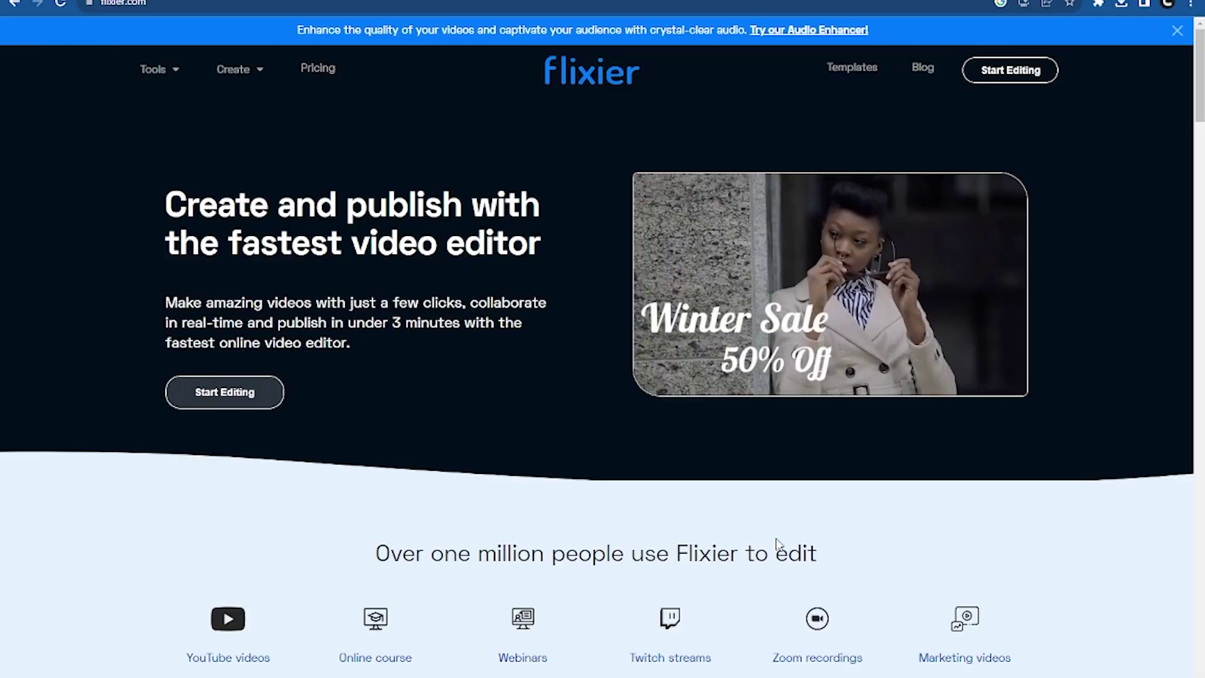
Start a new Flixier project with the talking-head video Thumbnails Raw Edit.mp4 on the timeline.
{"action": "left_click", "coordinate": [247, 392]}
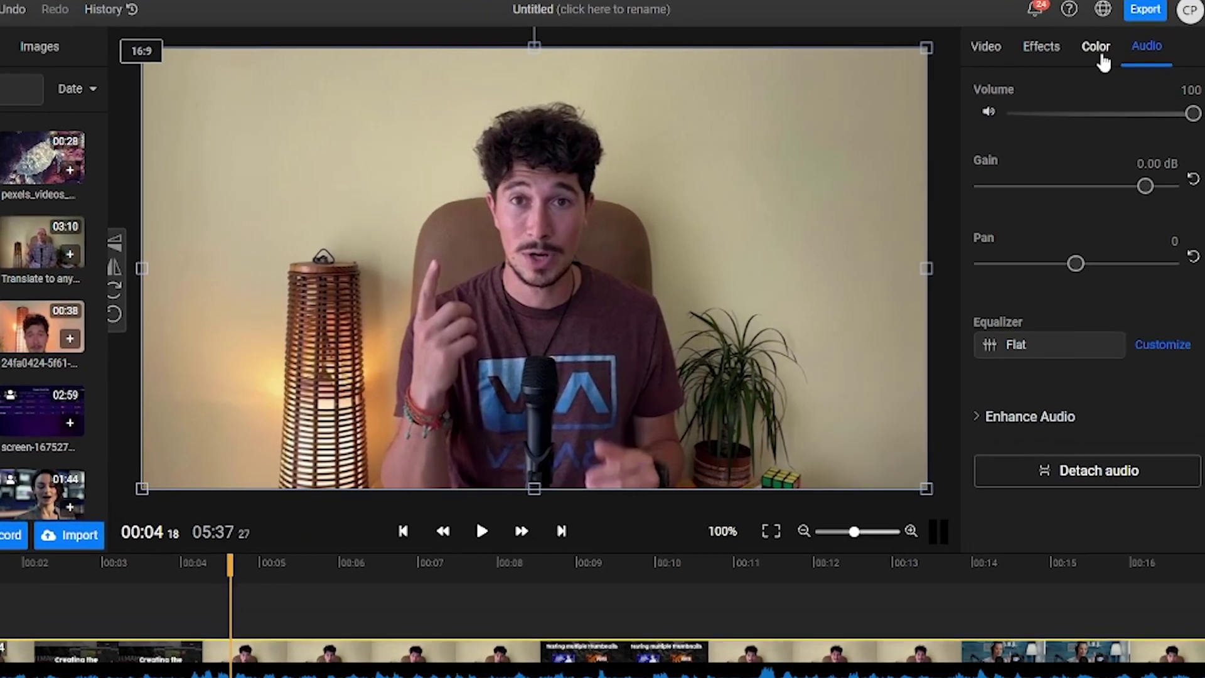
Set the clip's saturation to 123, vibrance 102 and contrast 99, with brightness at 100.
{"action": "left_click", "coordinate": [1105, 51]}
{"action": "scroll", "coordinate": [946, 207], "scroll_direction": "down", "scroll_amount": 5}
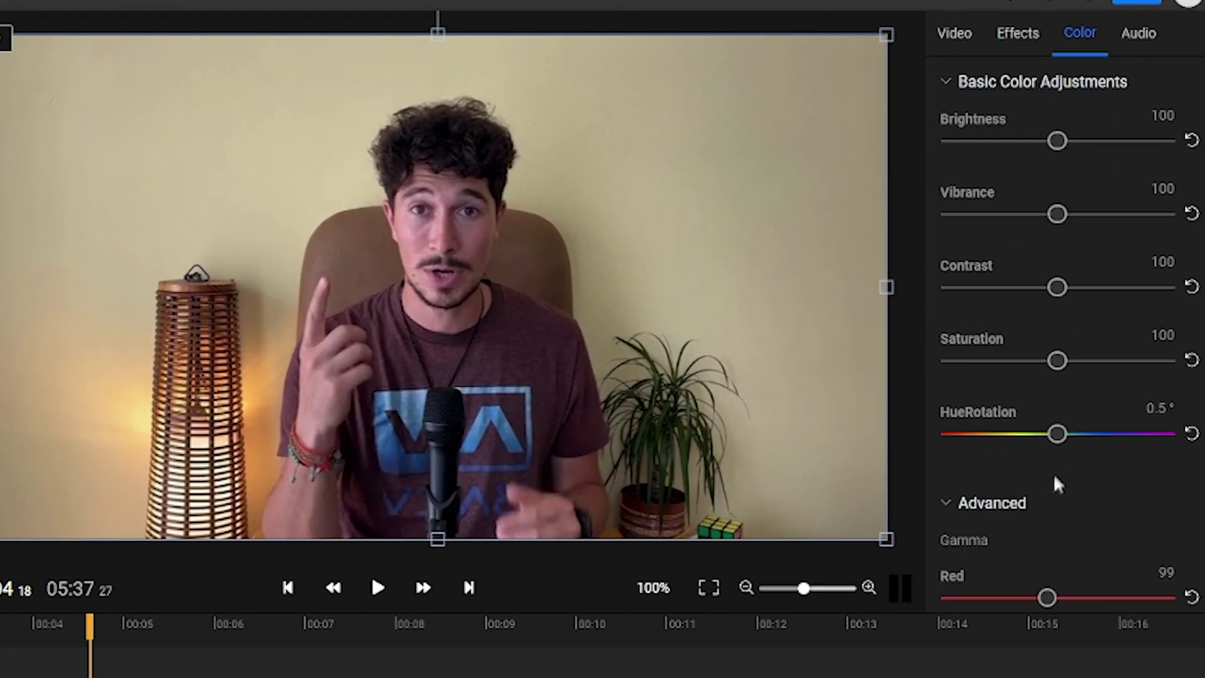
{"action": "left_click_drag", "start_coordinate": [1056, 360], "coordinate": [1081, 362]}
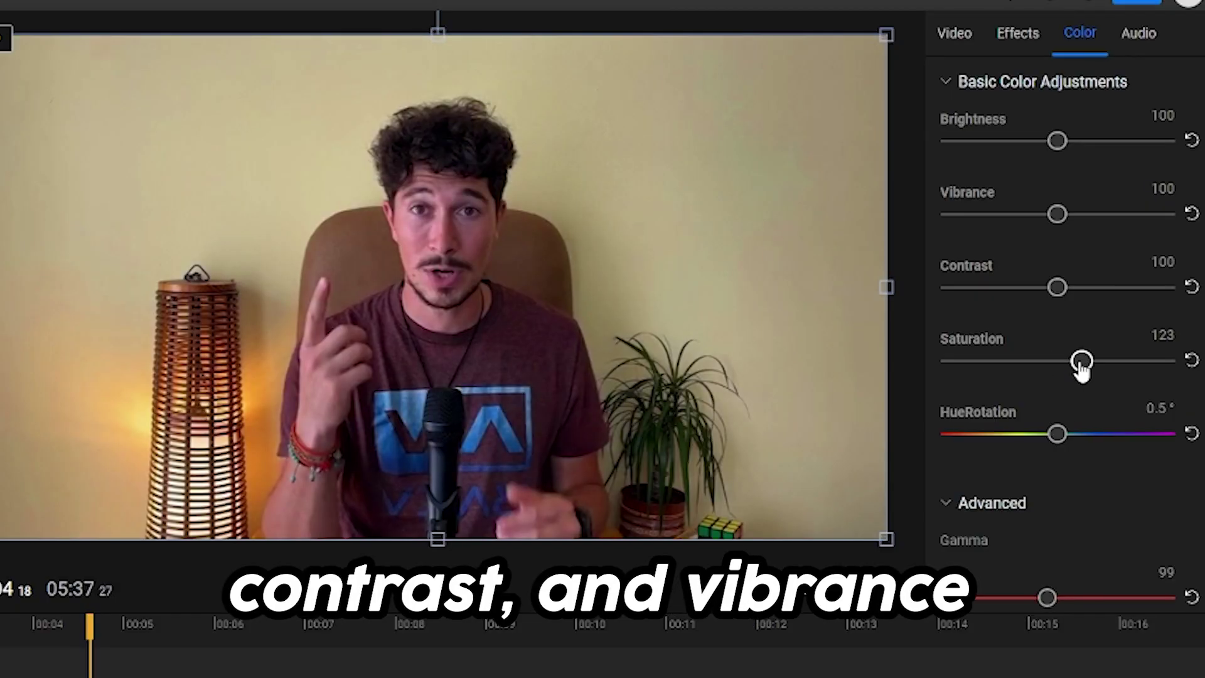
{"action": "left_click_drag", "start_coordinate": [1057, 287], "coordinate": [1056, 288]}
{"action": "left_click_drag", "start_coordinate": [1056, 215], "coordinate": [1059, 214]}
{"action": "mouse_move", "coordinate": [1061, 131]}
{"action": "left_mouse_down"}
{"action": "mouse_move", "coordinate": [1071, 135]}
{"action": "mouse_move", "coordinate": [1059, 137]}
{"action": "left_mouse_up"}
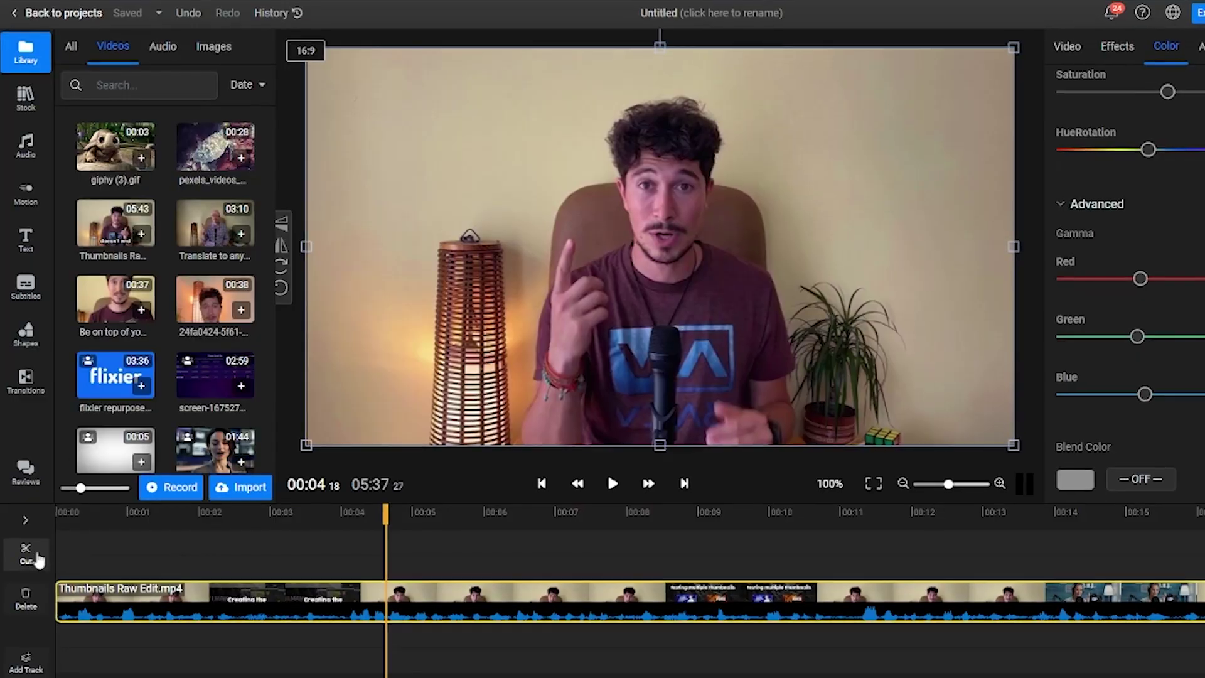
Split the talking-head clip at the playhead.
{"action": "left_click", "coordinate": [25, 555]}
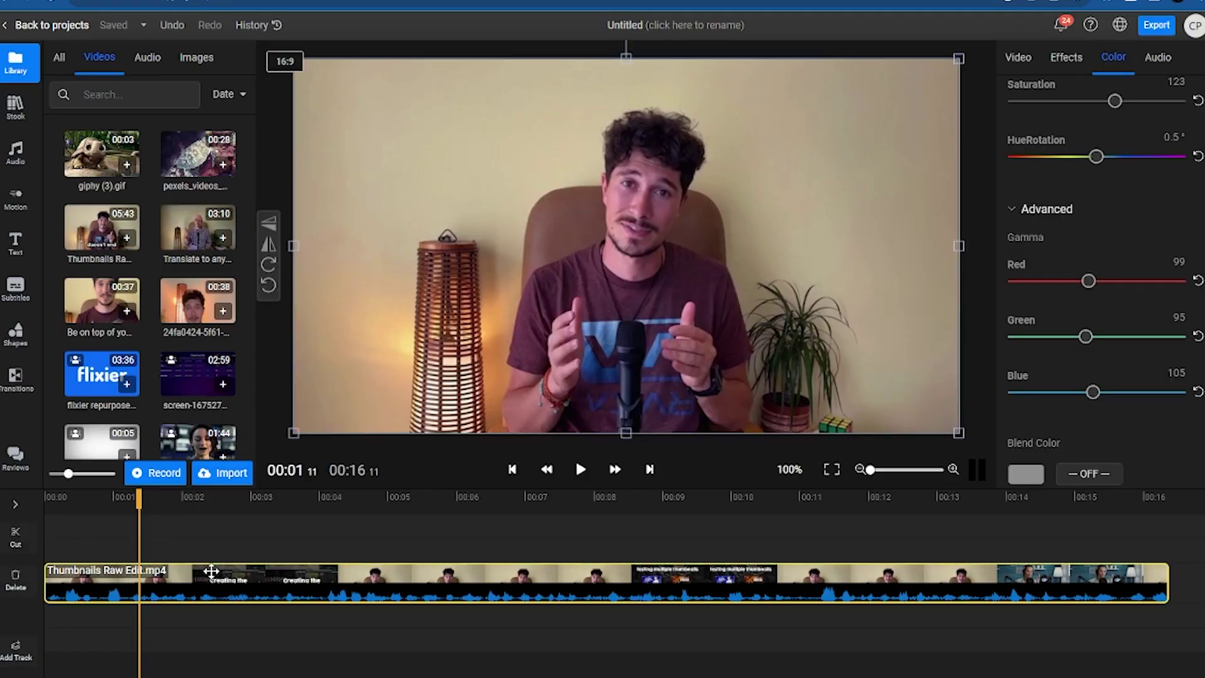
Cut the clip at 00:01 and 00:02 and ripple-delete the one-second middle piece.
{"action": "key", "text": "s"}
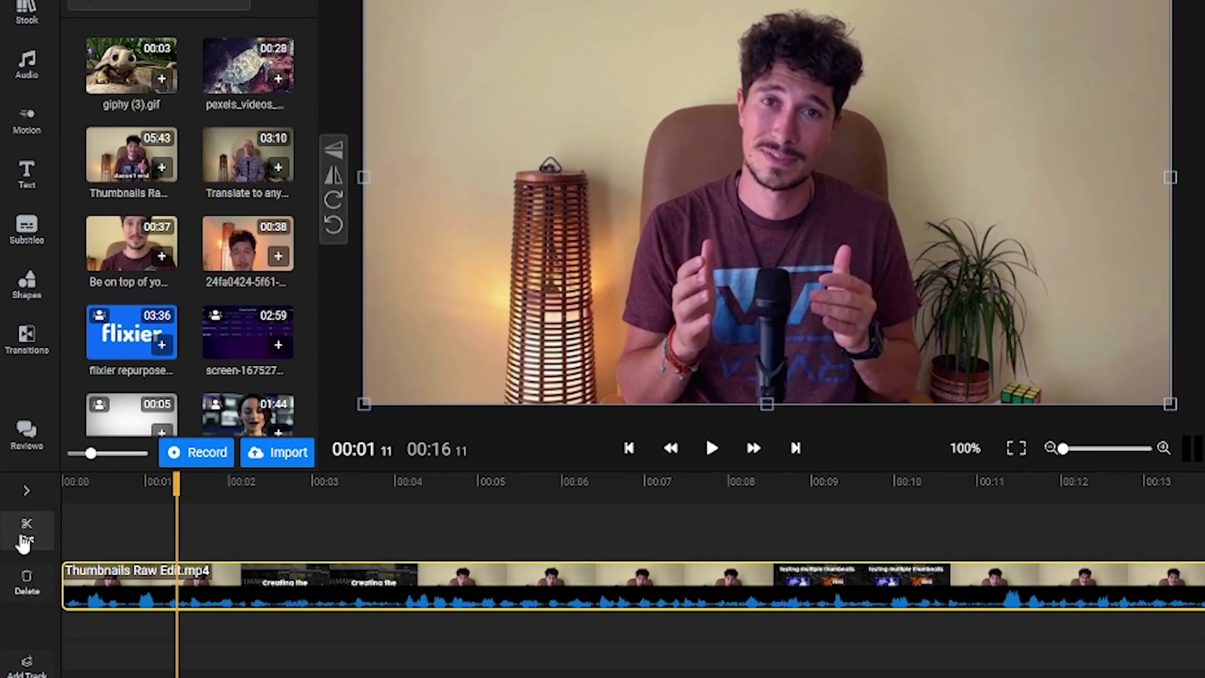
{"action": "left_click", "coordinate": [23, 534]}
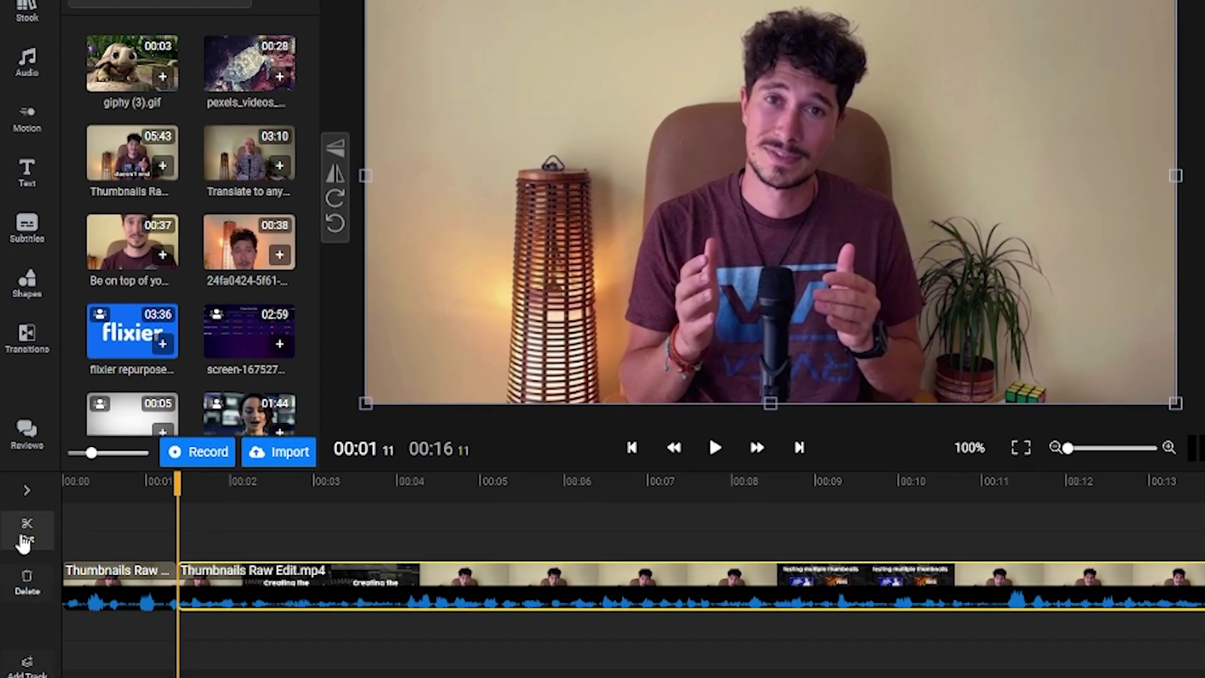
{"action": "key", "text": "shift+Right"}
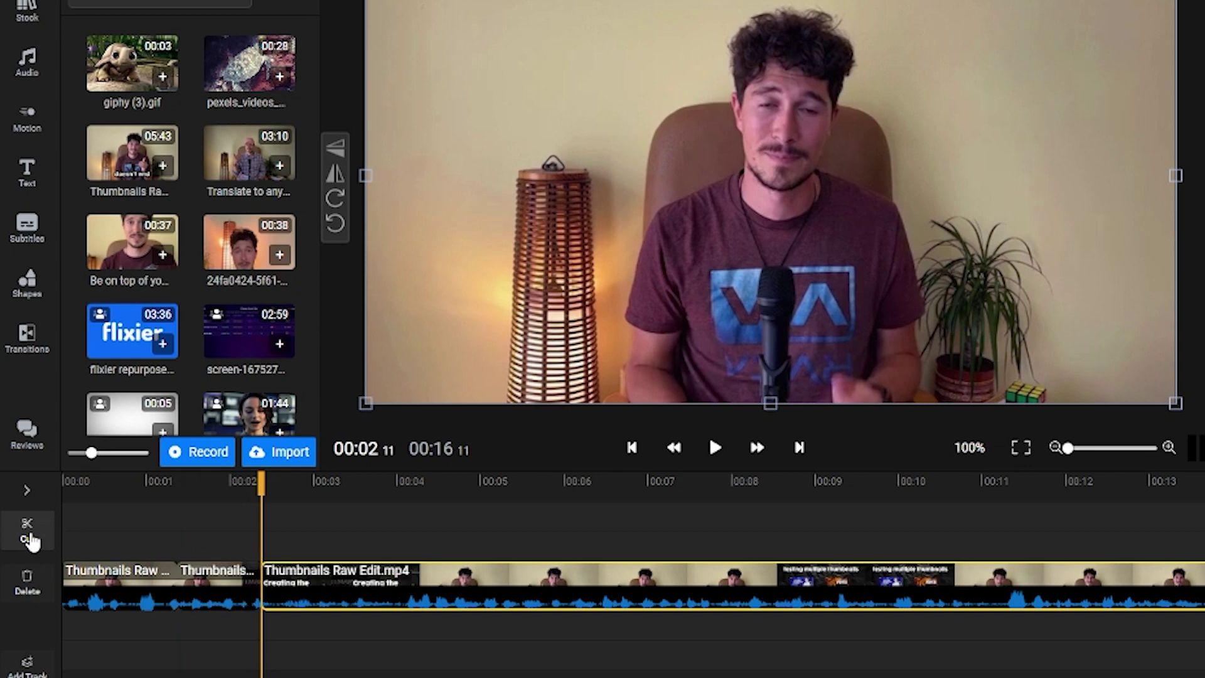
{"action": "left_click", "coordinate": [208, 586]}
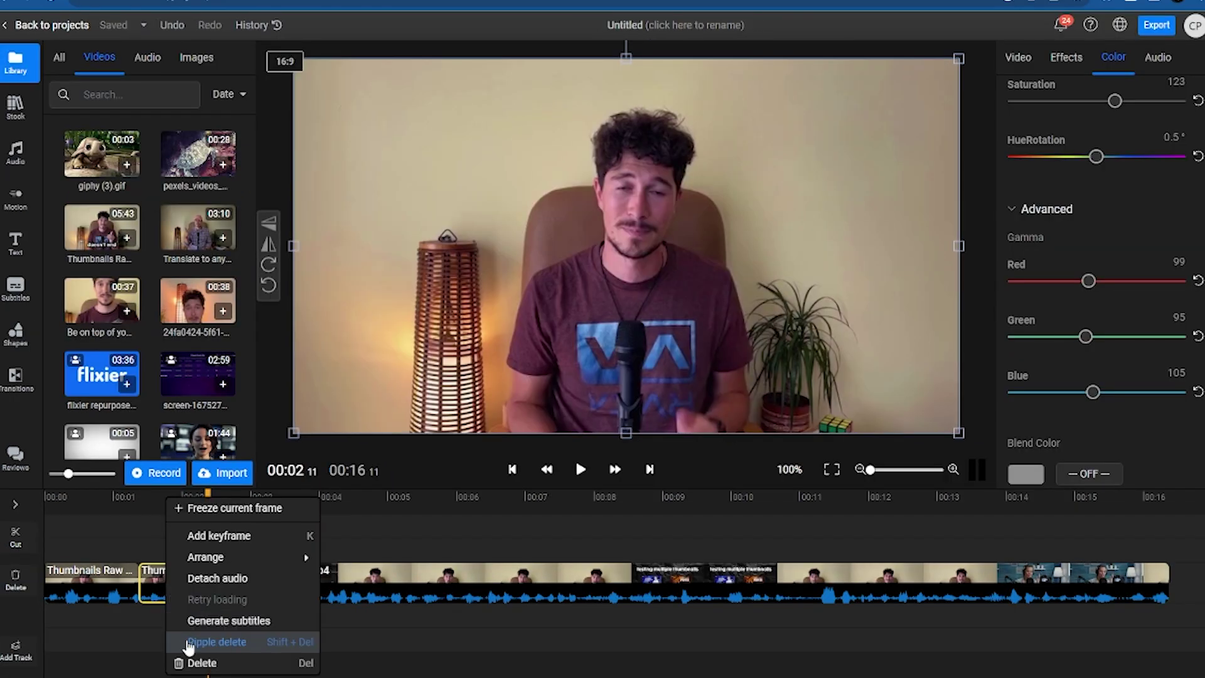
{"action": "left_click", "coordinate": [188, 642]}
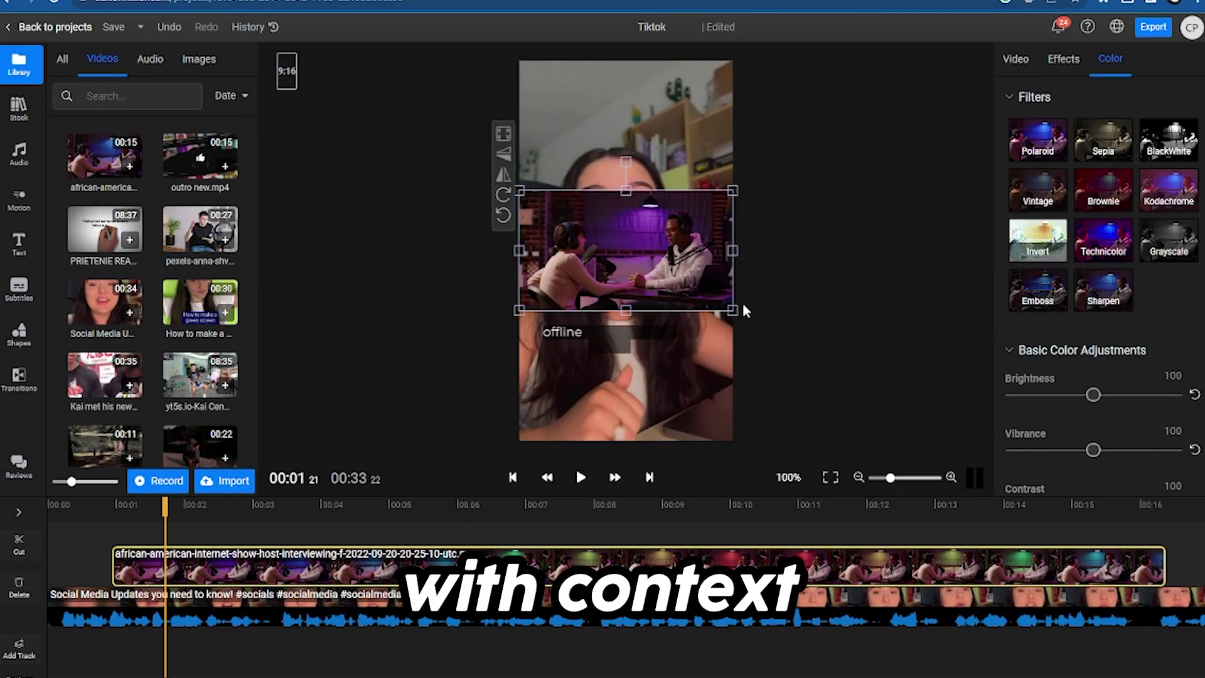
Enlarge the laptop b-roll overlay to fill the vertical frame.
{"action": "left_click_drag", "start_coordinate": [734, 317], "coordinate": [973, 446]}
{"action": "left_click_drag", "start_coordinate": [516, 188], "coordinate": [263, 61]}
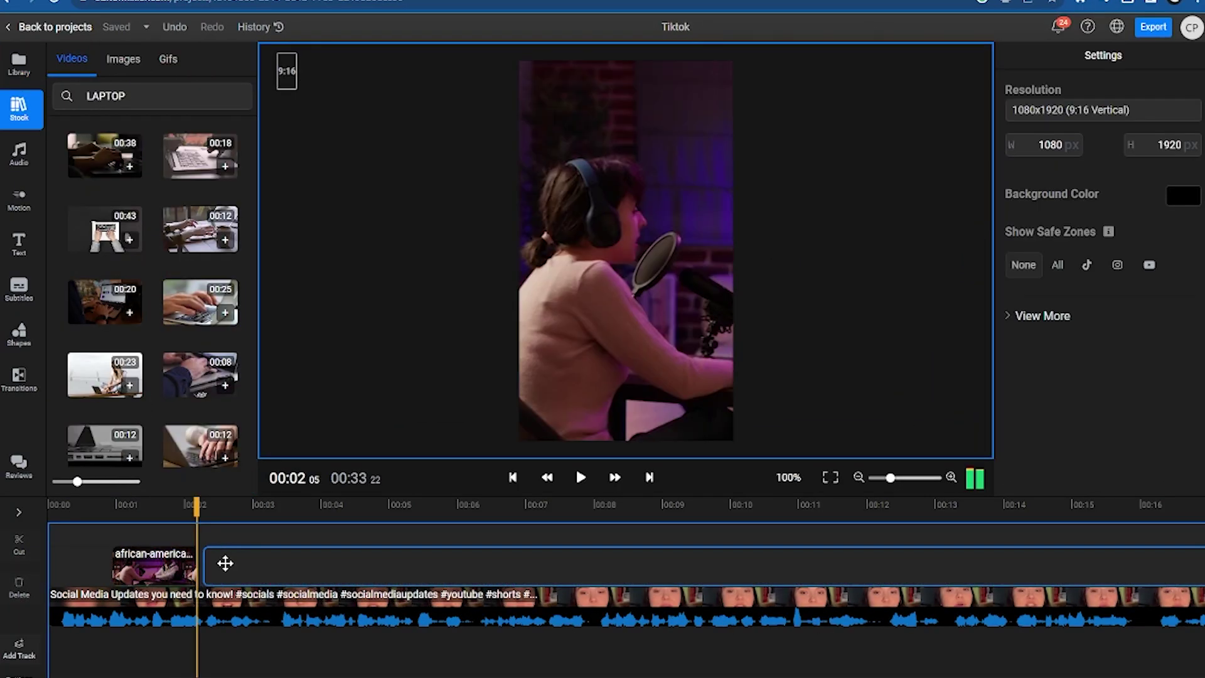
{"action": "left_click_drag", "start_coordinate": [225, 557], "coordinate": [227, 557]}
{"action": "left_click_drag", "start_coordinate": [732, 310], "coordinate": [963, 439]}
{"action": "left_click_drag", "start_coordinate": [519, 189], "coordinate": [296, 67]}
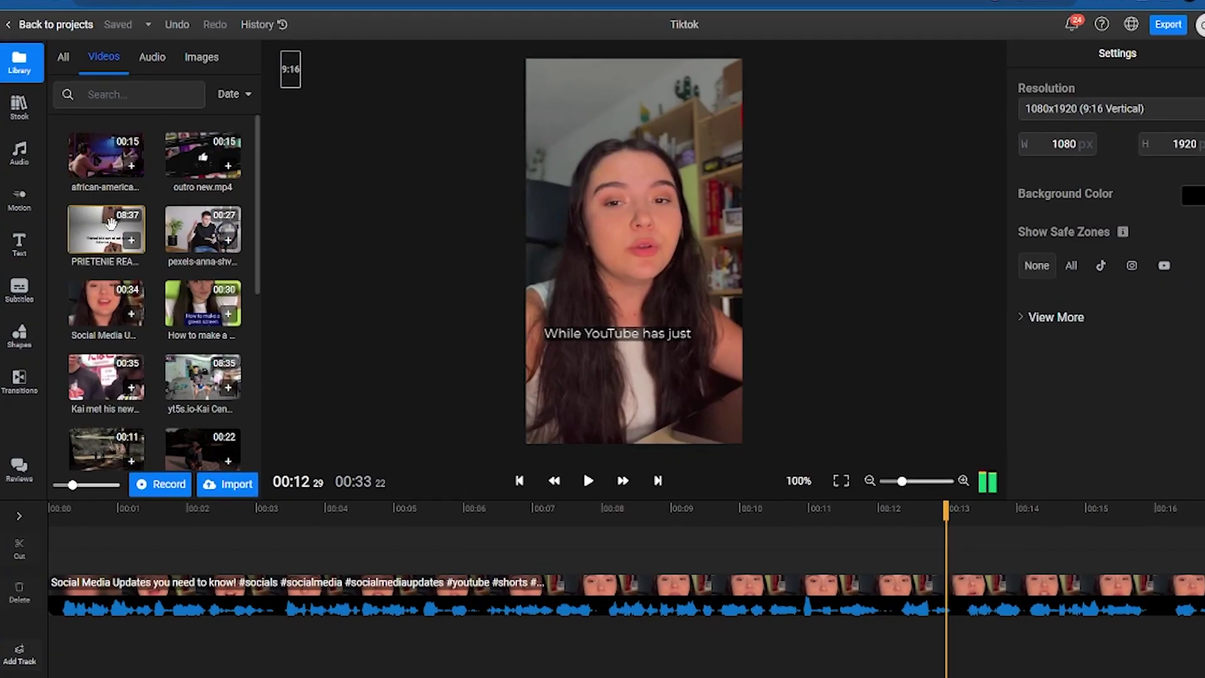
Search stock media for 'business' and place the bench laptop clip above the main video.
{"action": "left_click", "coordinate": [19, 113]}
{"action": "double_click", "coordinate": [106, 88]}
{"action": "type", "text": "business"}
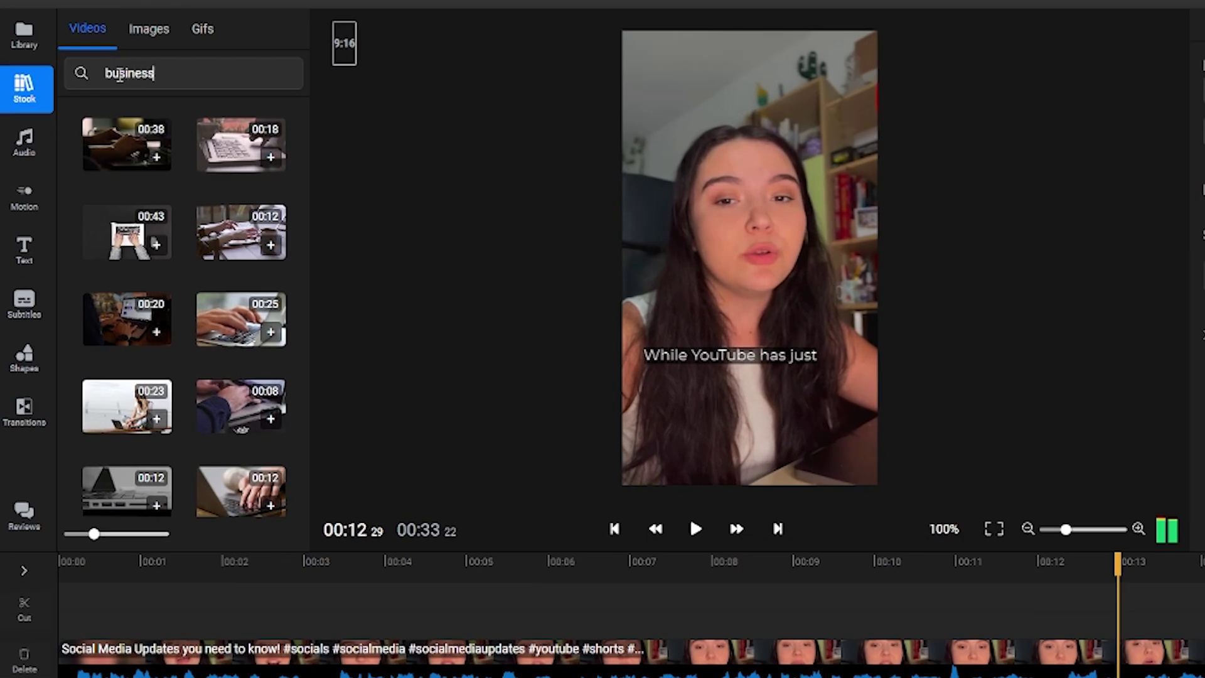
{"action": "key", "text": "Return"}
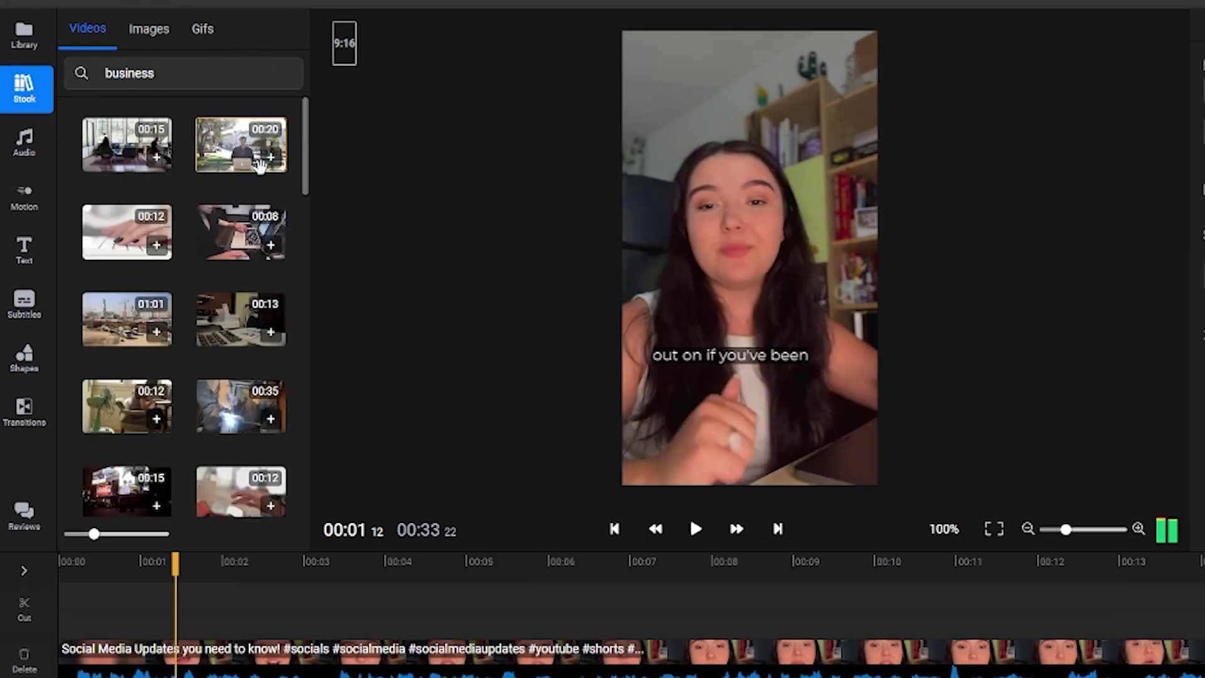
{"action": "left_click", "coordinate": [271, 158]}
{"action": "key", "text": "Delete"}
{"action": "left_click_drag", "start_coordinate": [274, 165], "coordinate": [82, 620]}
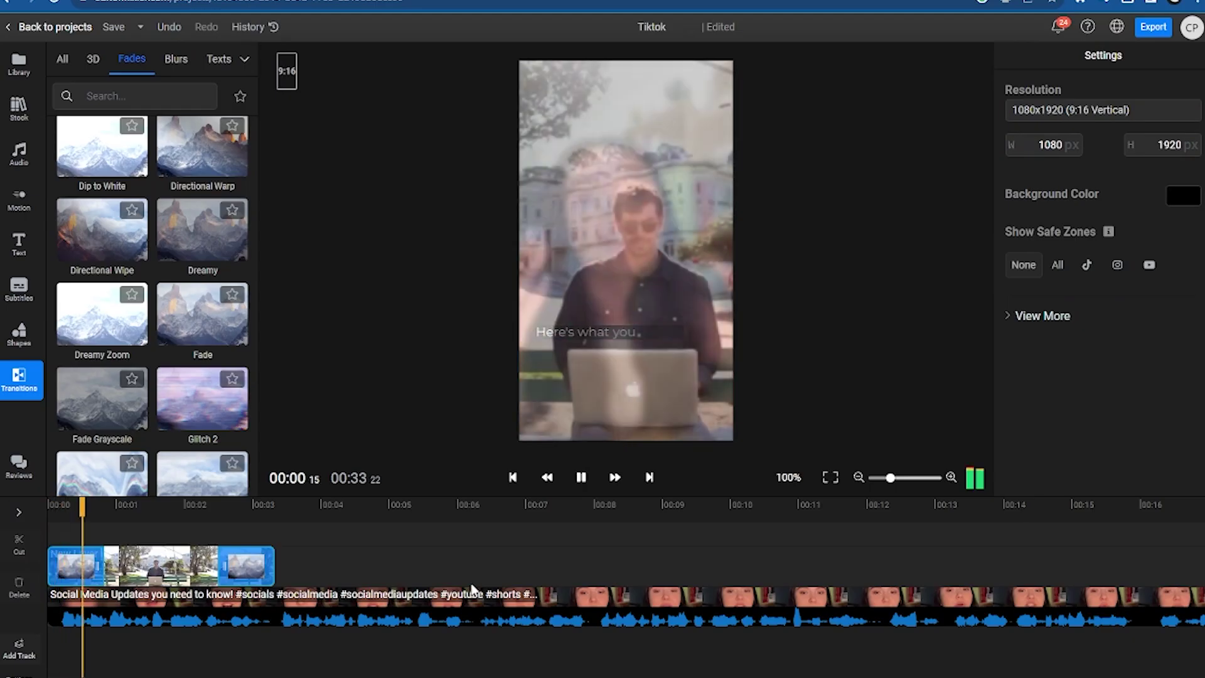
Give the laptop b-roll a fade-in and fade-out, lengthening the fade-in to about 1.56 s.
{"action": "left_click", "coordinate": [94, 565]}
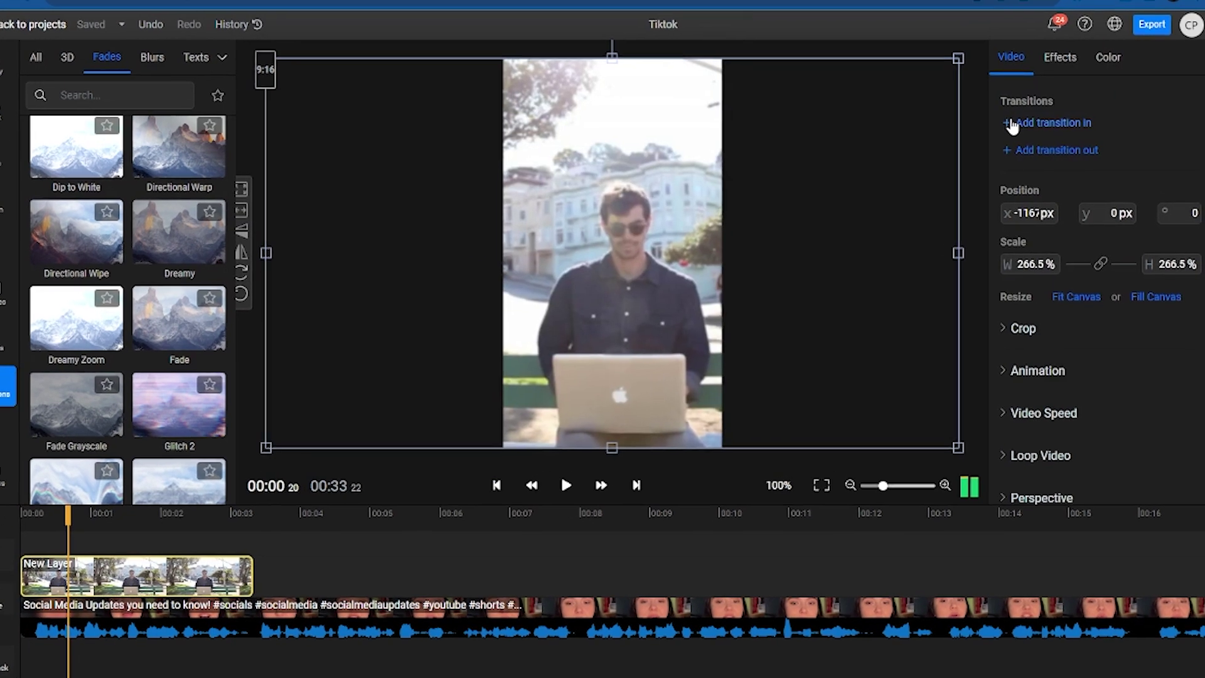
{"action": "left_click", "coordinate": [1015, 125]}
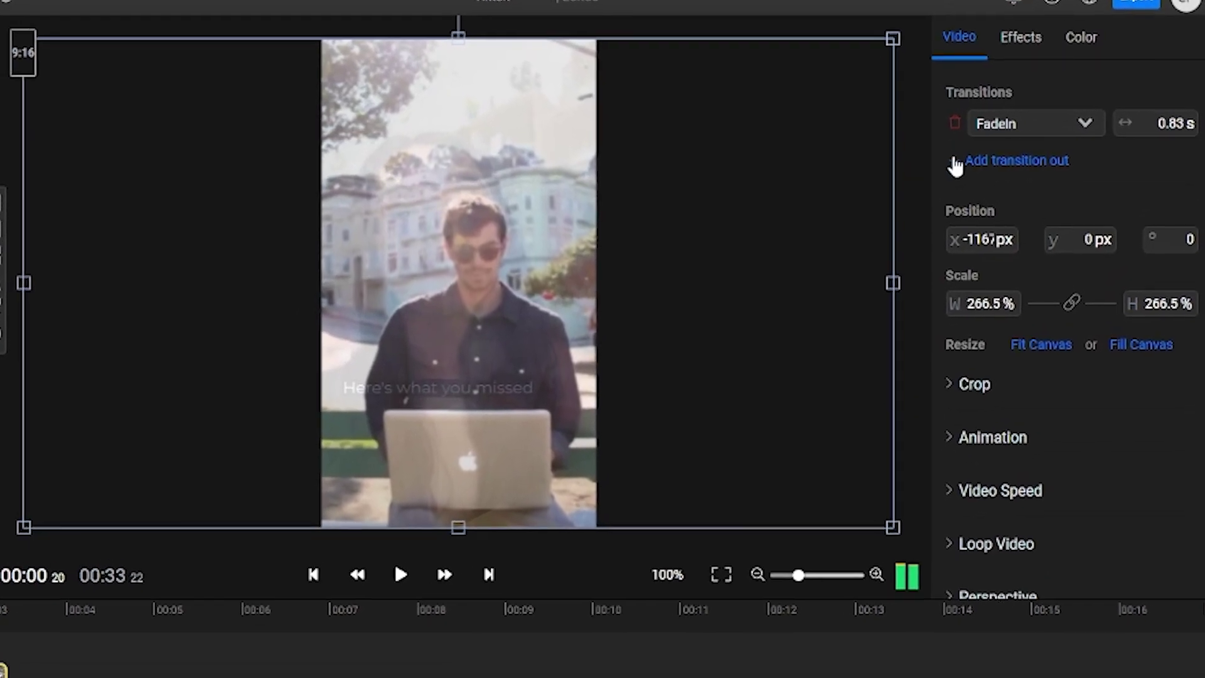
{"action": "left_click", "coordinate": [955, 165]}
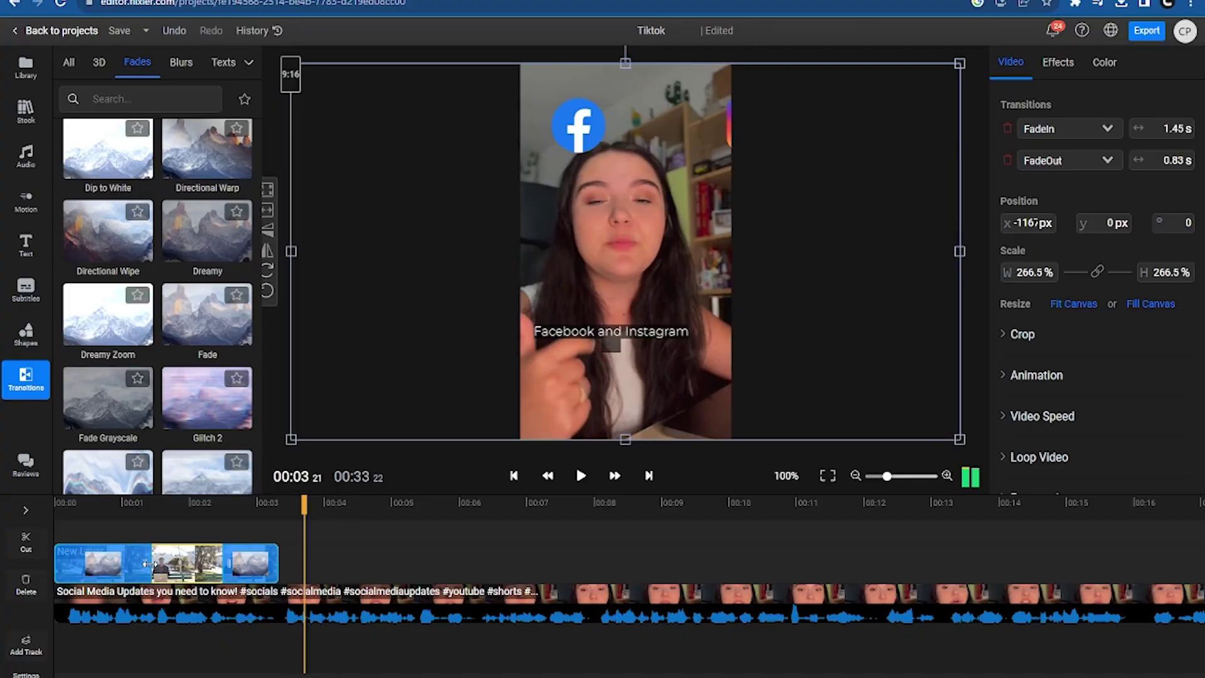
{"action": "left_click_drag", "start_coordinate": [164, 563], "coordinate": [165, 563]}
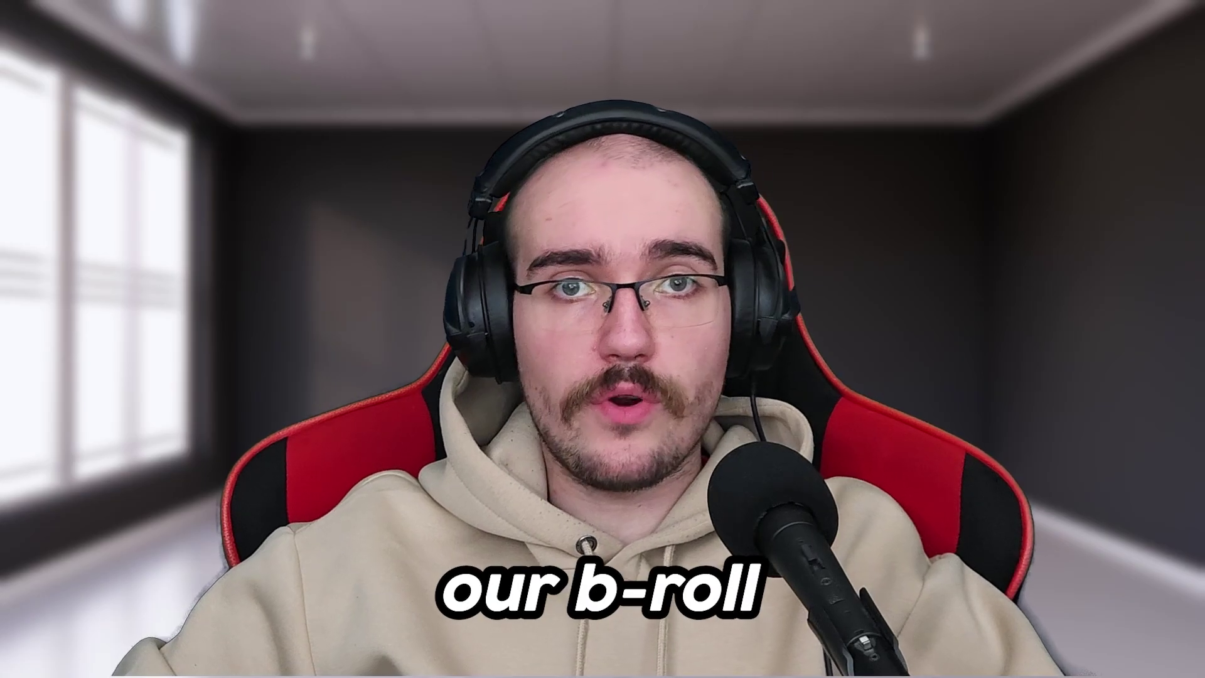
Scroll through the cricket sound-effect results from the 'crickets' search.
{"action": "scroll", "coordinate": [336, 185], "scroll_direction": "down", "scroll_amount": 3}
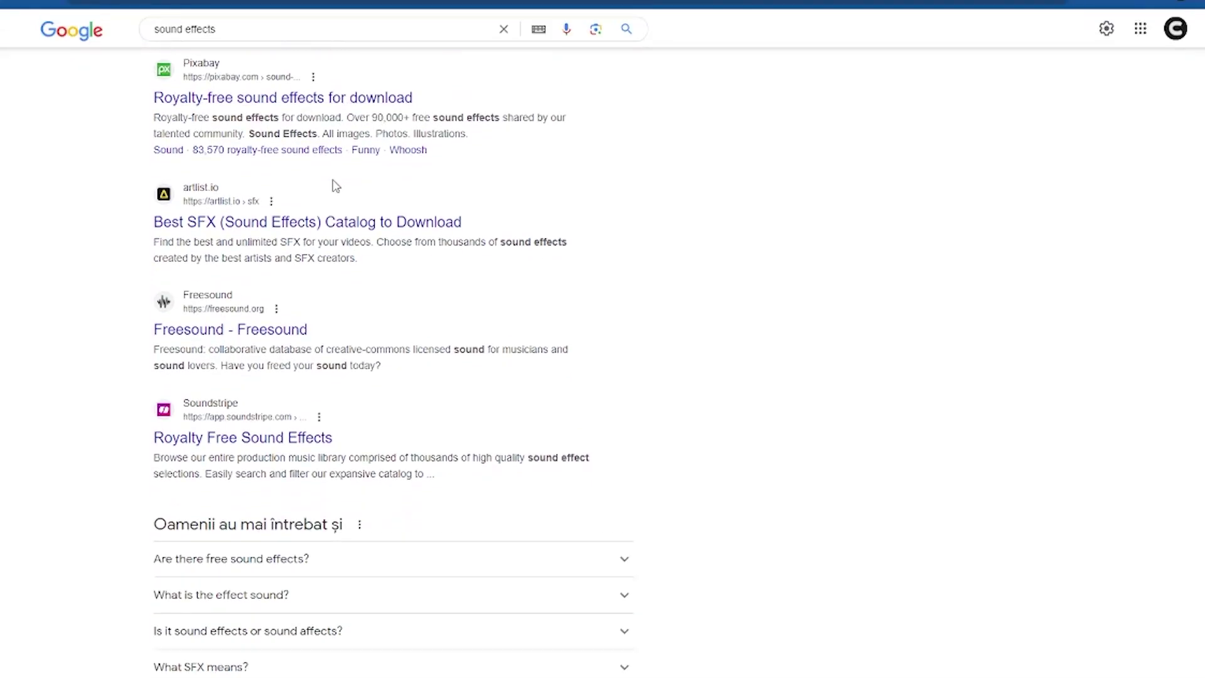
{"action": "scroll", "coordinate": [336, 185], "scroll_direction": "down", "scroll_amount": 10}
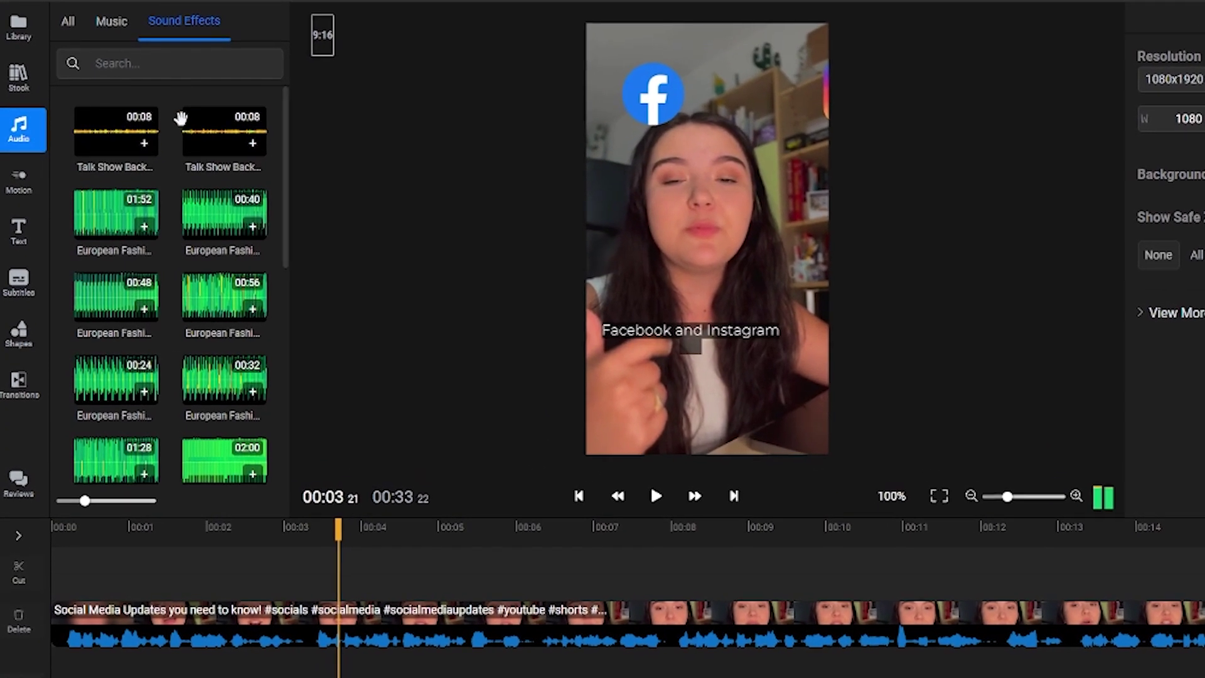
{"action": "scroll", "coordinate": [189, 125], "scroll_direction": "down", "scroll_amount": 3}
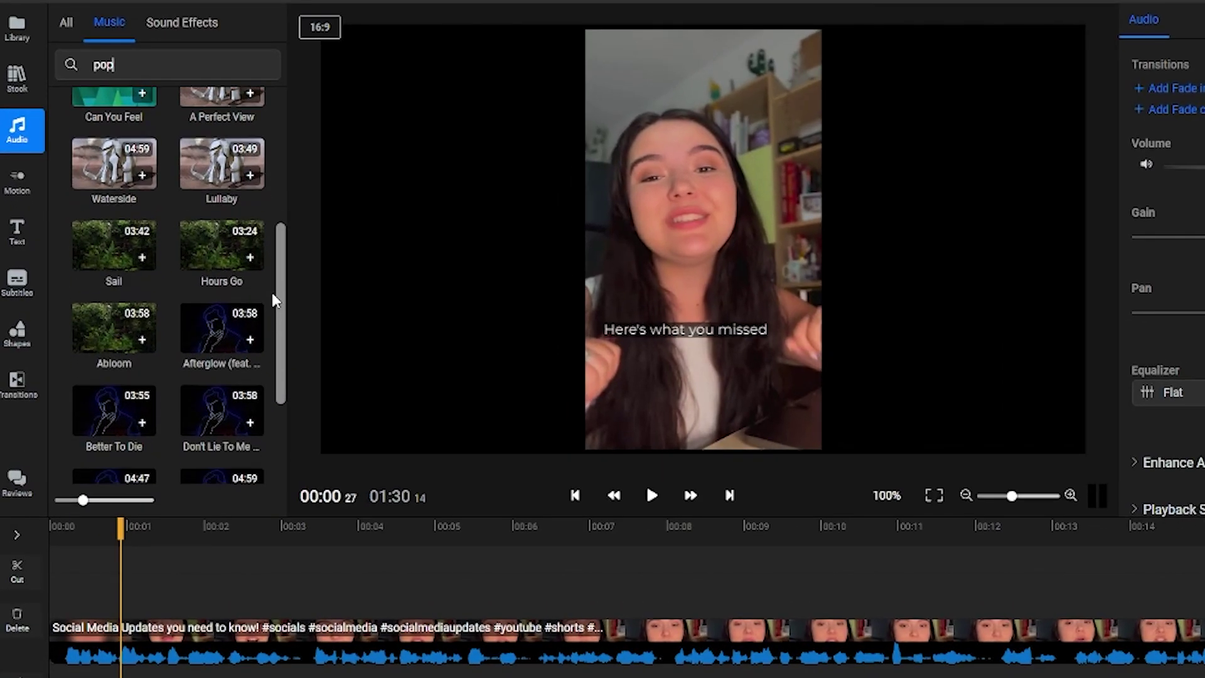
{"action": "scroll", "coordinate": [274, 345], "scroll_direction": "down", "scroll_amount": 3}
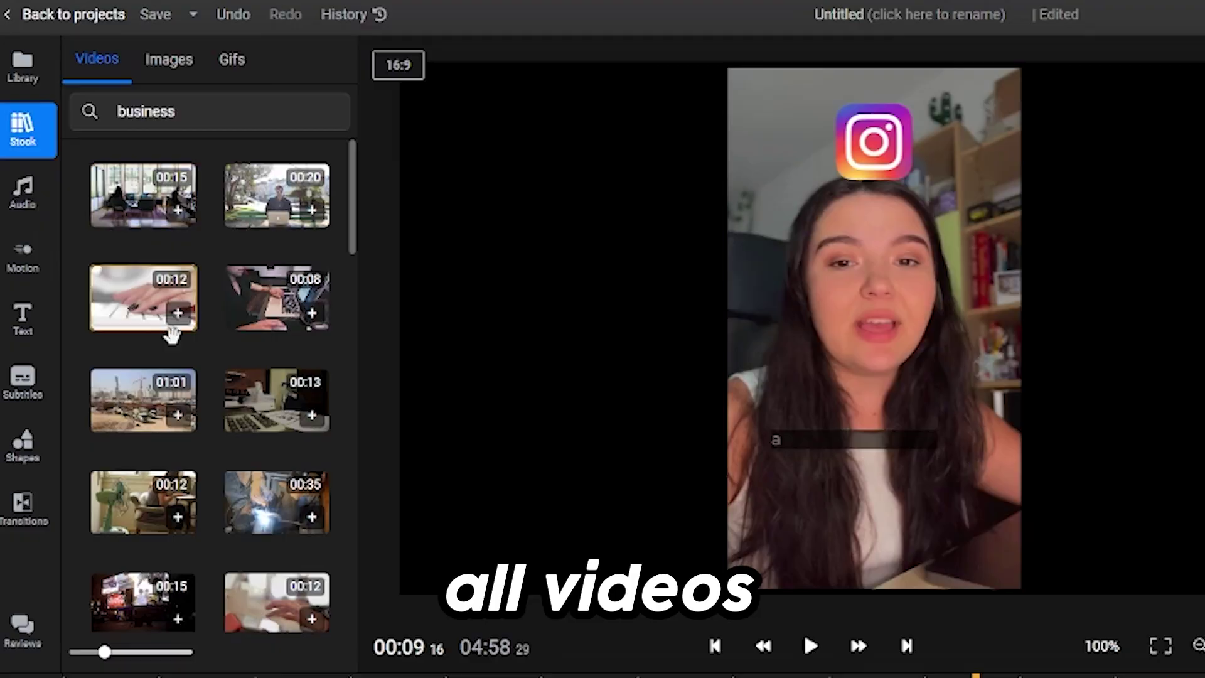
{"action": "scroll", "coordinate": [171, 335], "scroll_direction": "down", "scroll_amount": 2}
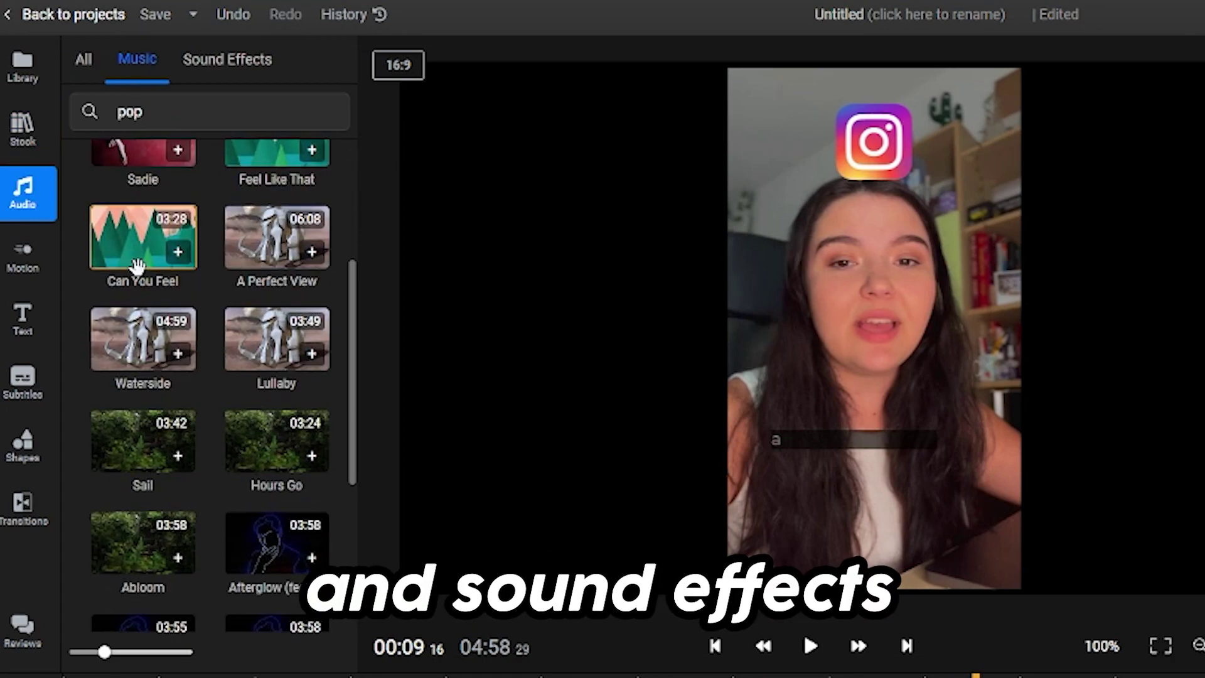
{"action": "left_click", "coordinate": [227, 58]}
{"action": "scroll", "coordinate": [188, 312], "scroll_direction": "down", "scroll_amount": 1}
{"action": "scroll", "coordinate": [187, 304], "scroll_direction": "down", "scroll_amount": 2}
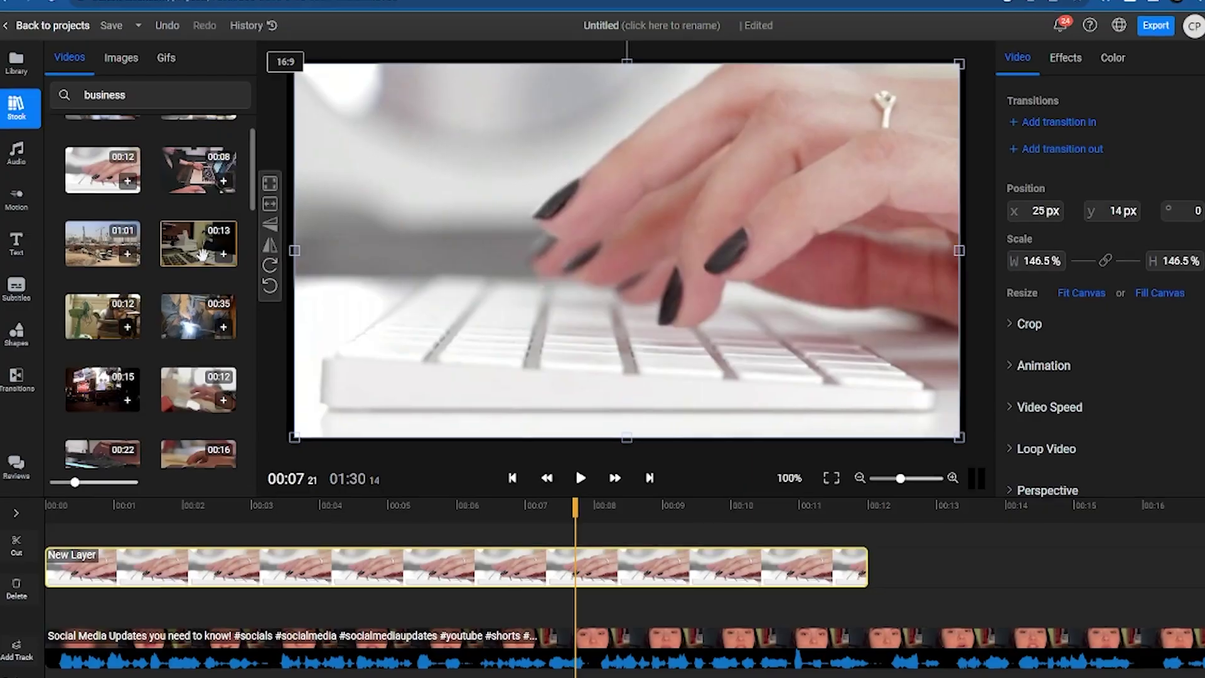
{"action": "left_click", "coordinate": [594, 524]}
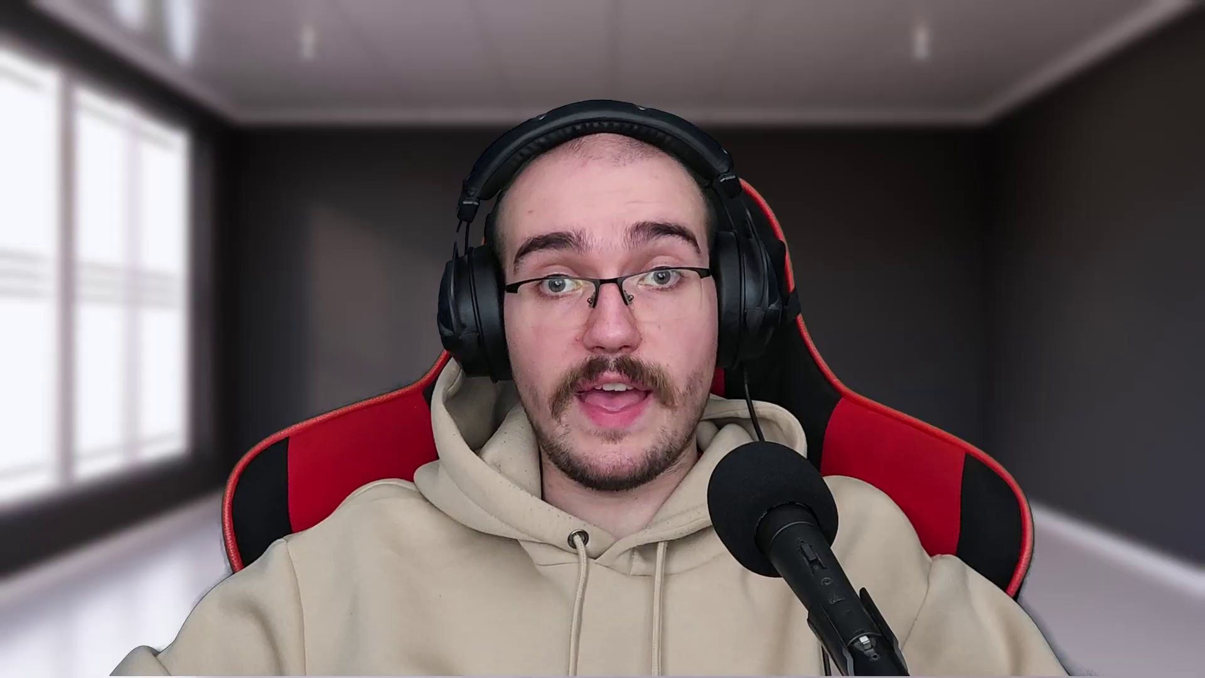
{"action": "right_click", "coordinate": [620, 608]}
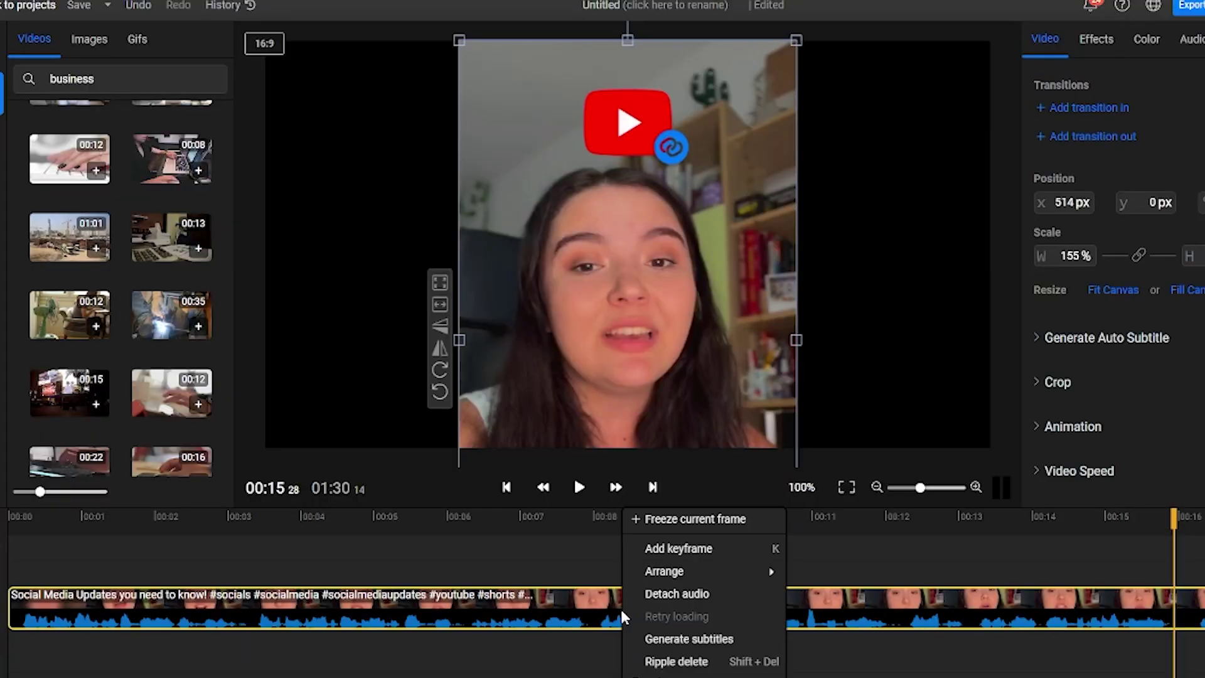
Auto-generate subtitles from the clip's speech and apply the Block style.
{"action": "left_click", "coordinate": [639, 644]}
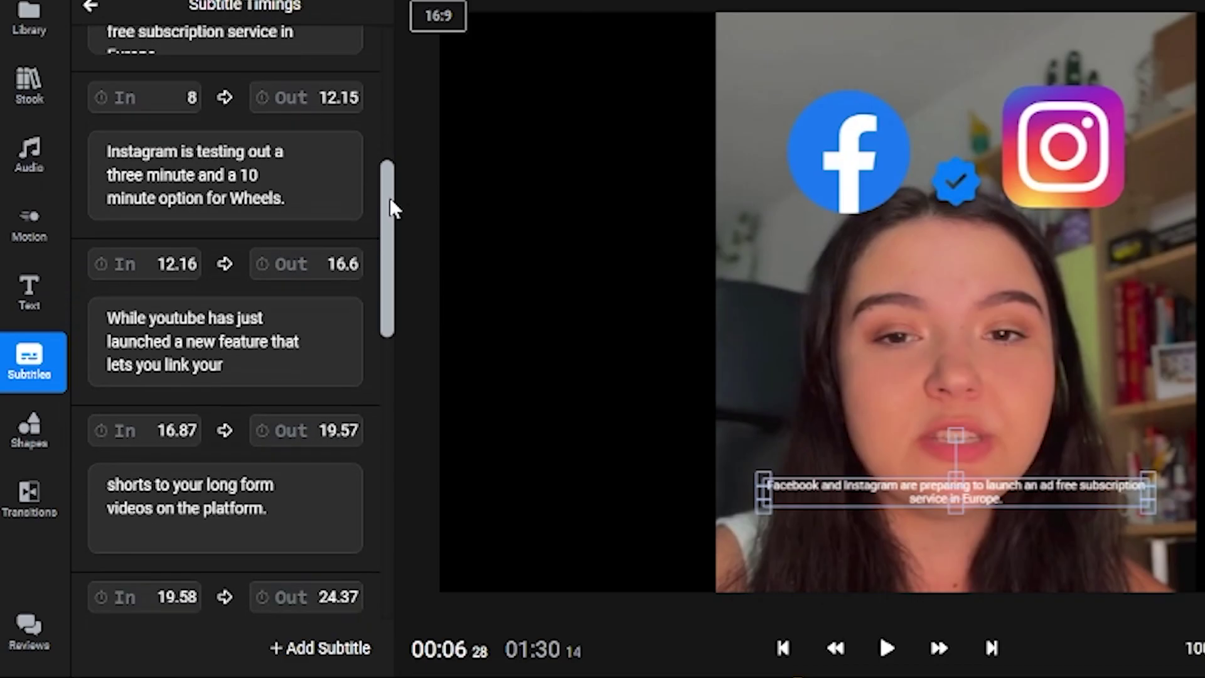
{"action": "scroll", "coordinate": [393, 236], "scroll_direction": "down", "scroll_amount": 3}
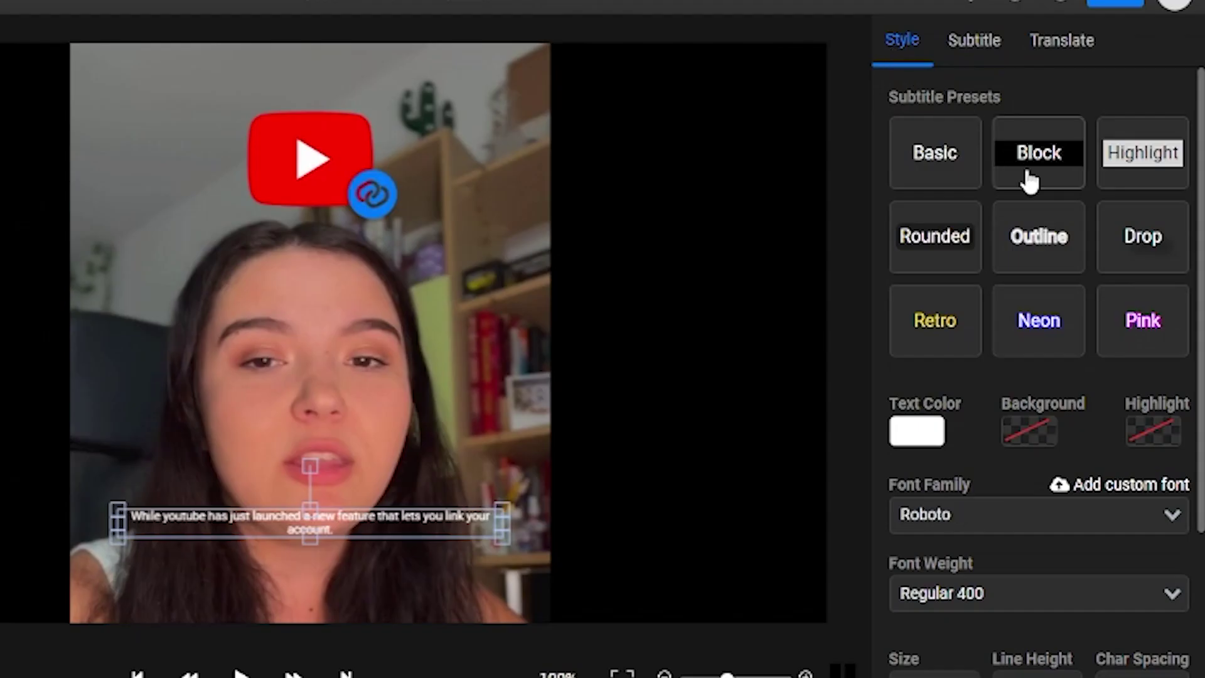
{"action": "left_click", "coordinate": [1029, 181]}
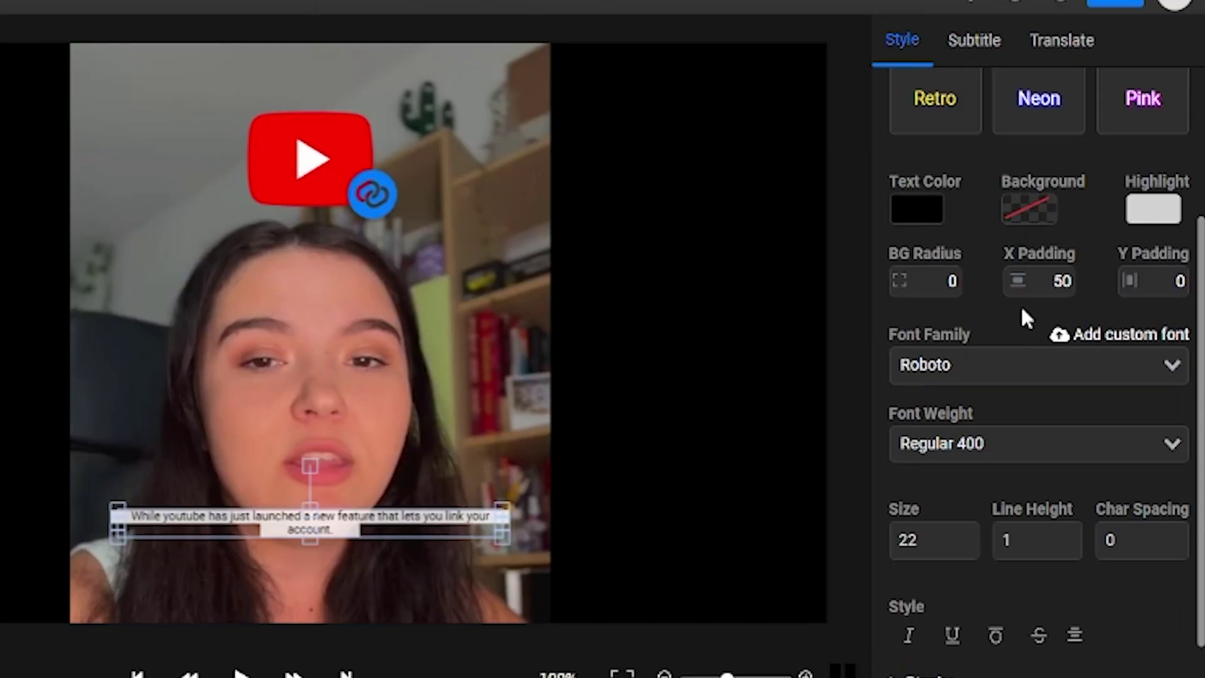
Set the subtitle font to Noto Sans JP, Semi-bold 600.
{"action": "left_click", "coordinate": [994, 364]}
{"action": "left_click", "coordinate": [1042, 466]}
{"action": "left_click", "coordinate": [1017, 442]}
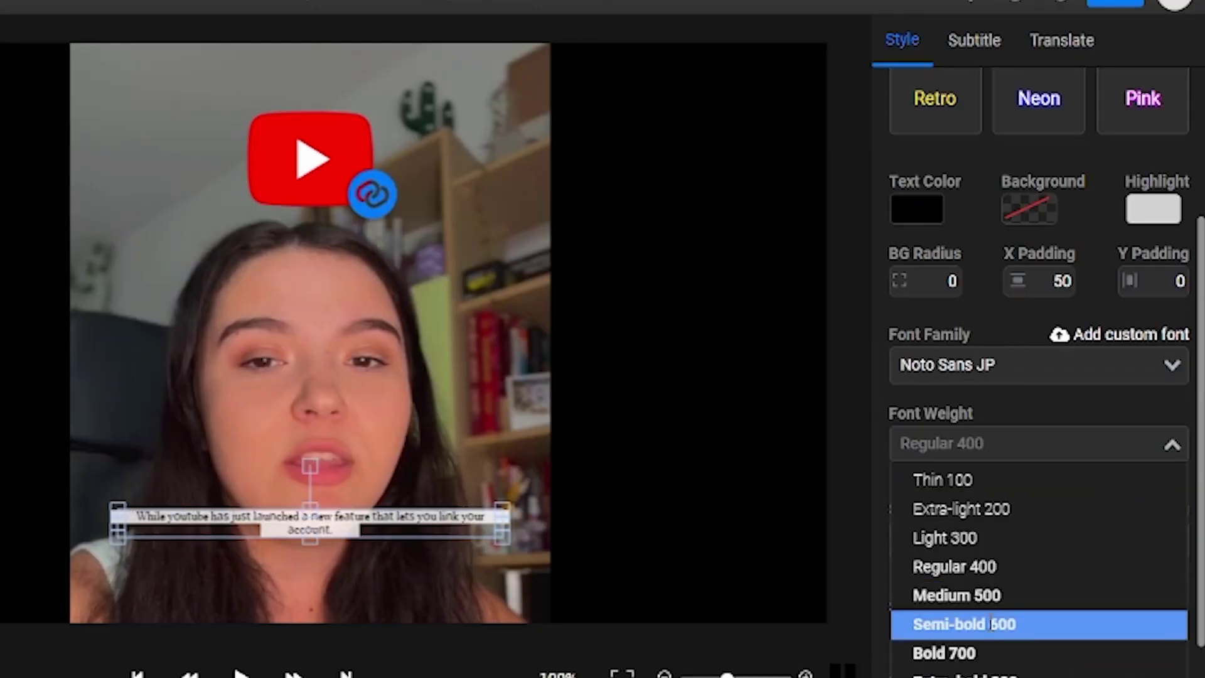
{"action": "left_click", "coordinate": [1004, 622]}
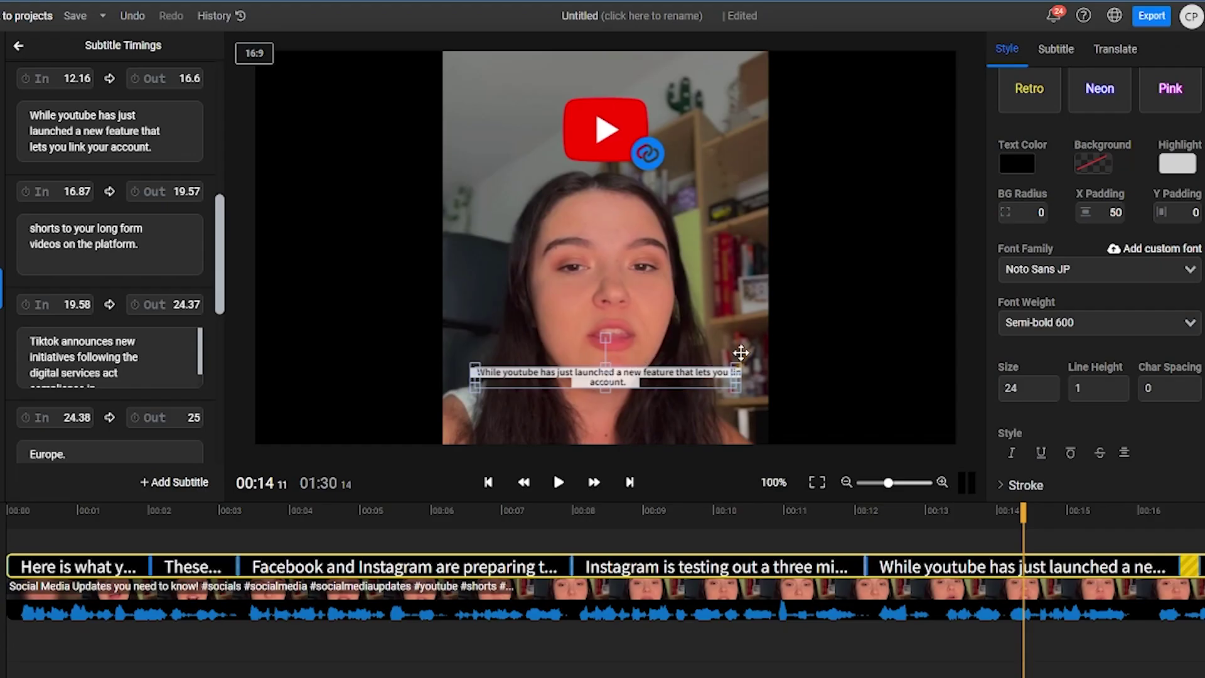
{"action": "left_click", "coordinate": [1055, 49]}
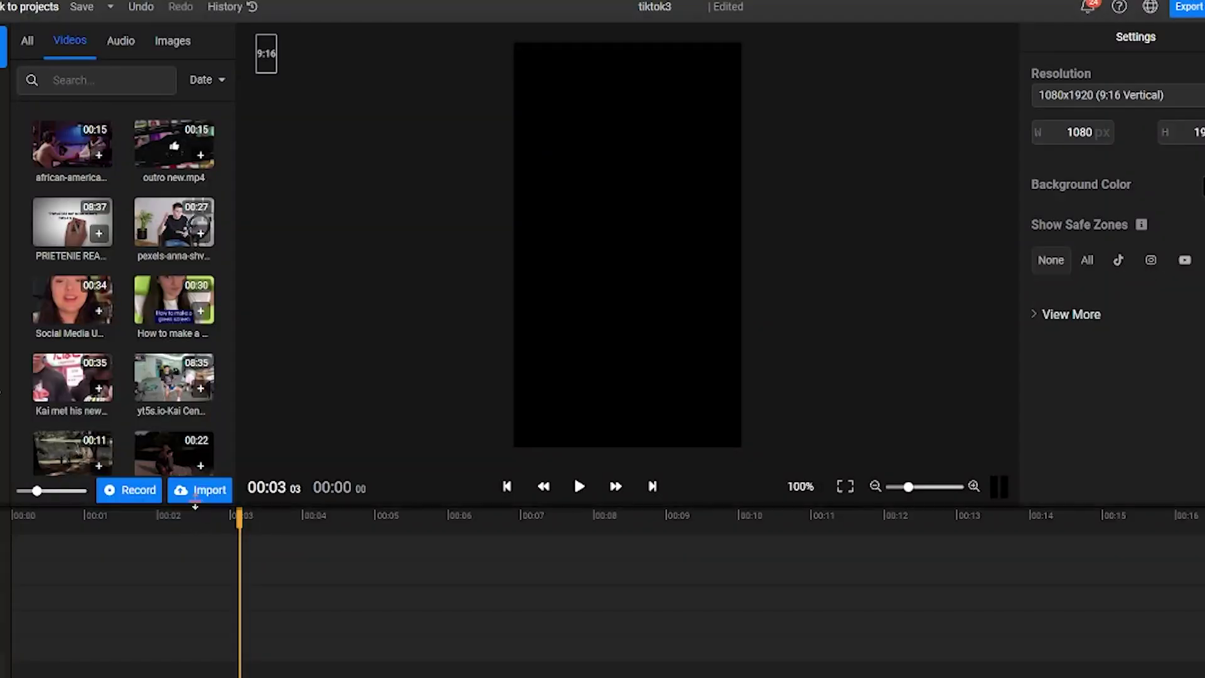
Create a text-to-speech narration of the script in the Matthew voice and add it to the timeline.
{"action": "left_click", "coordinate": [194, 491]}
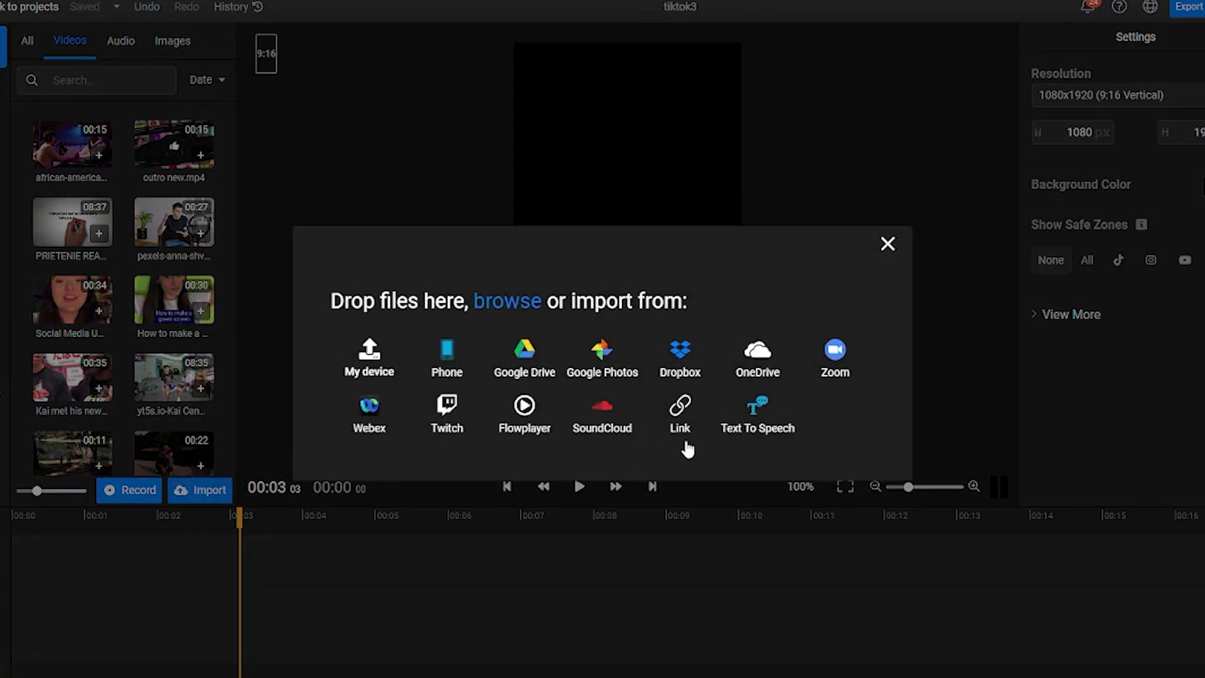
{"action": "left_click", "coordinate": [753, 414]}
{"action": "left_click", "coordinate": [751, 288]}
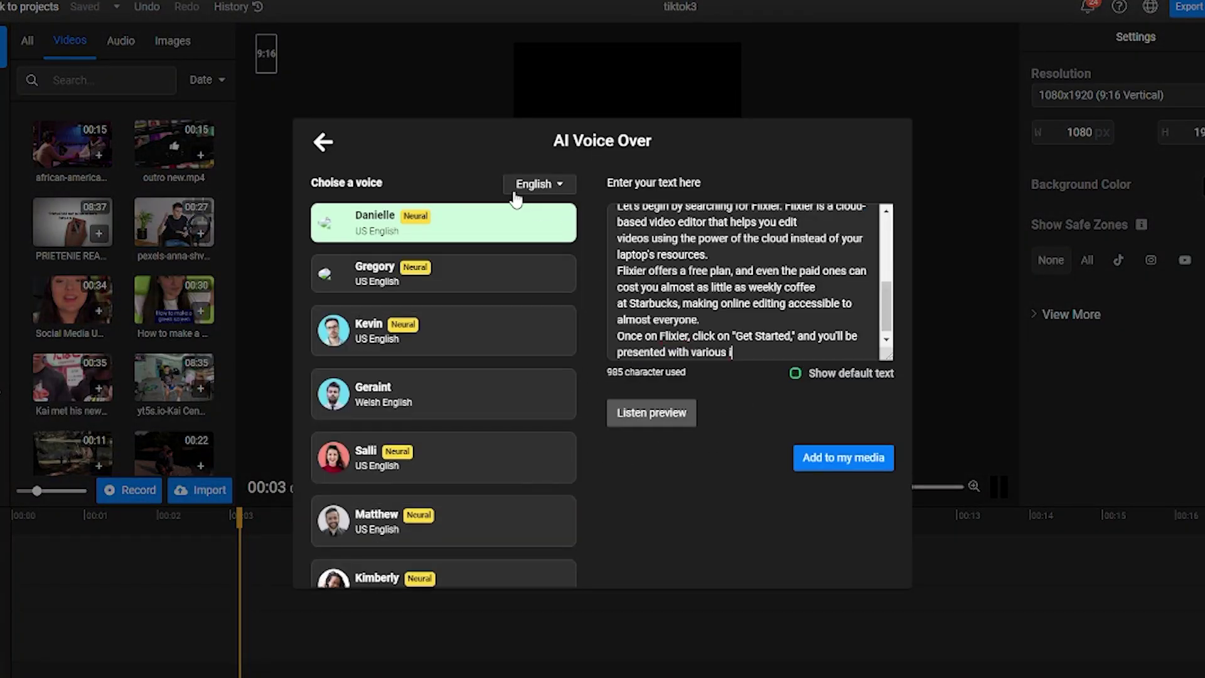
{"action": "scroll", "coordinate": [705, 298], "scroll_direction": "up", "scroll_amount": 10}
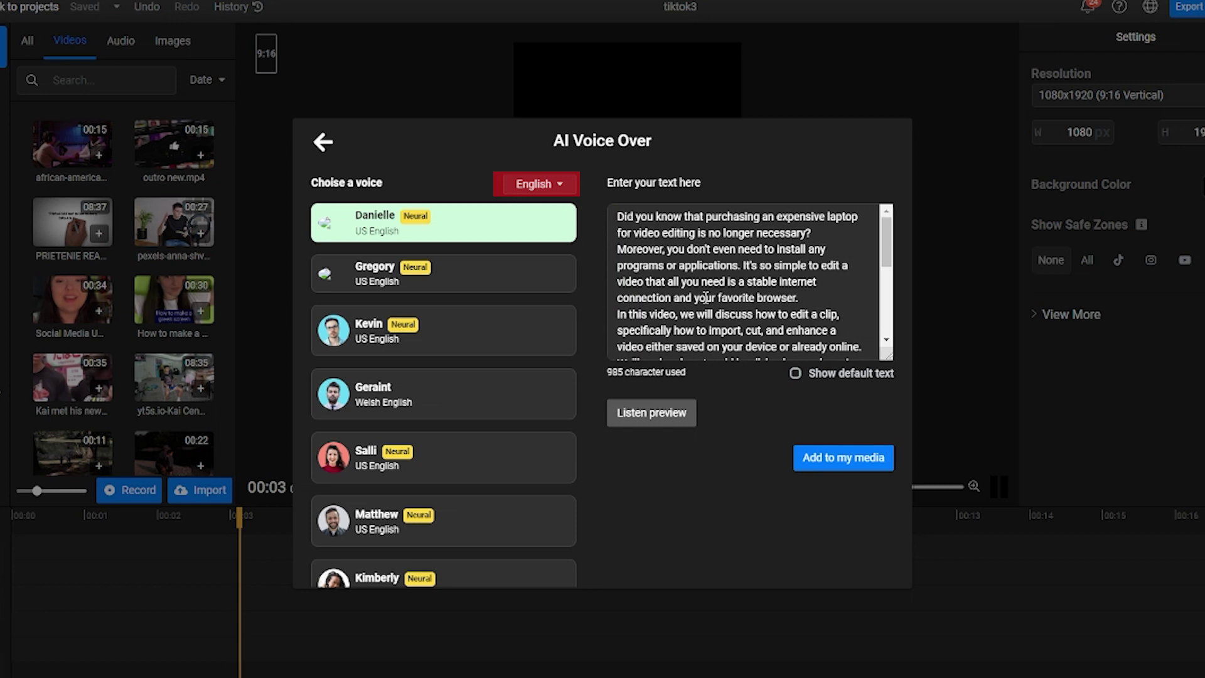
{"action": "scroll", "coordinate": [447, 340], "scroll_direction": "down", "scroll_amount": 1}
{"action": "left_click", "coordinate": [437, 436]}
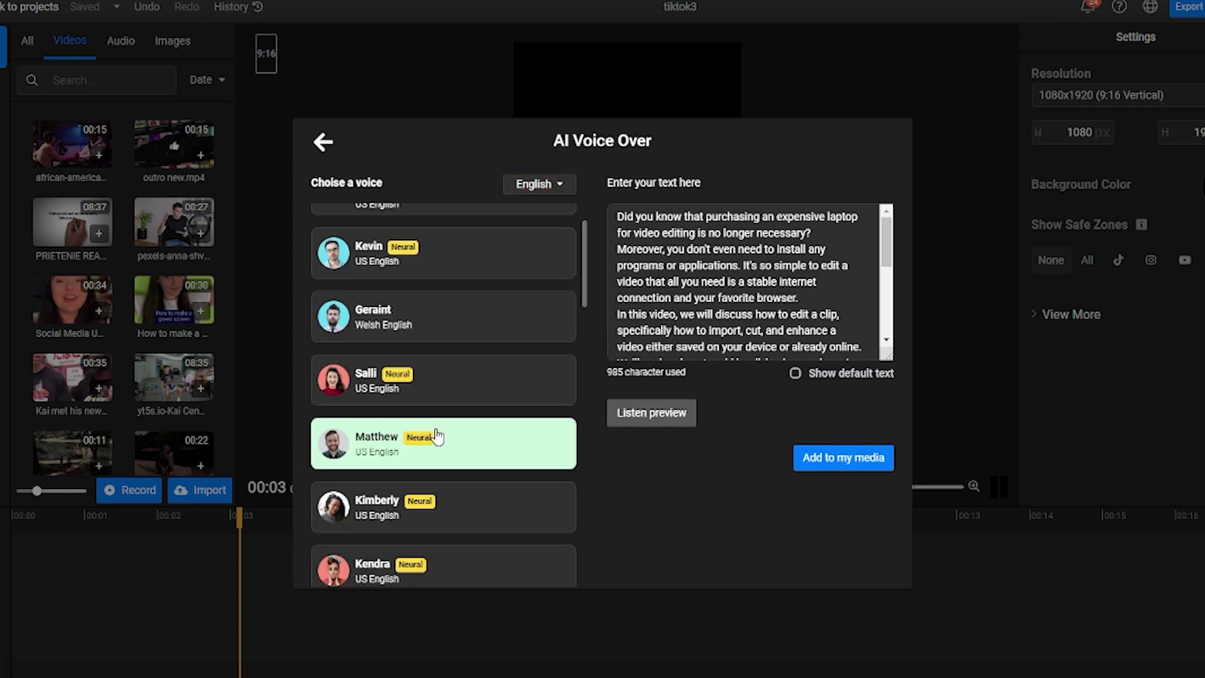
{"action": "left_click", "coordinate": [839, 461]}
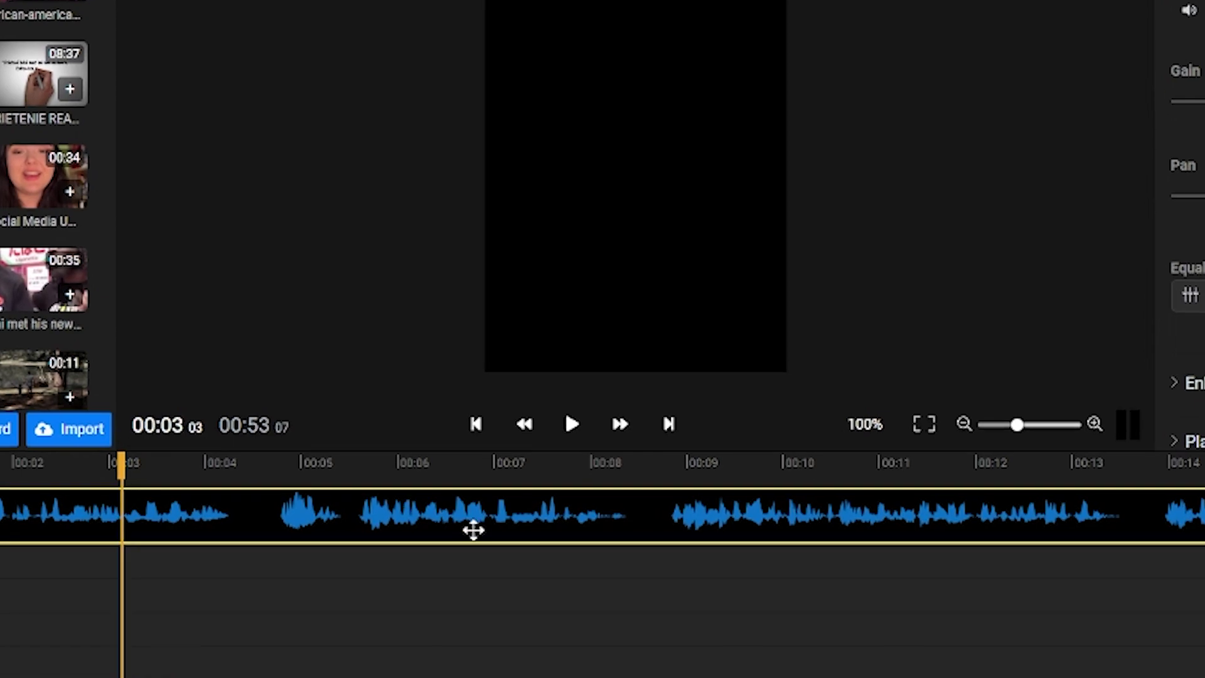
{"action": "left_click", "coordinate": [457, 514]}
{"action": "left_click", "coordinate": [645, 502]}
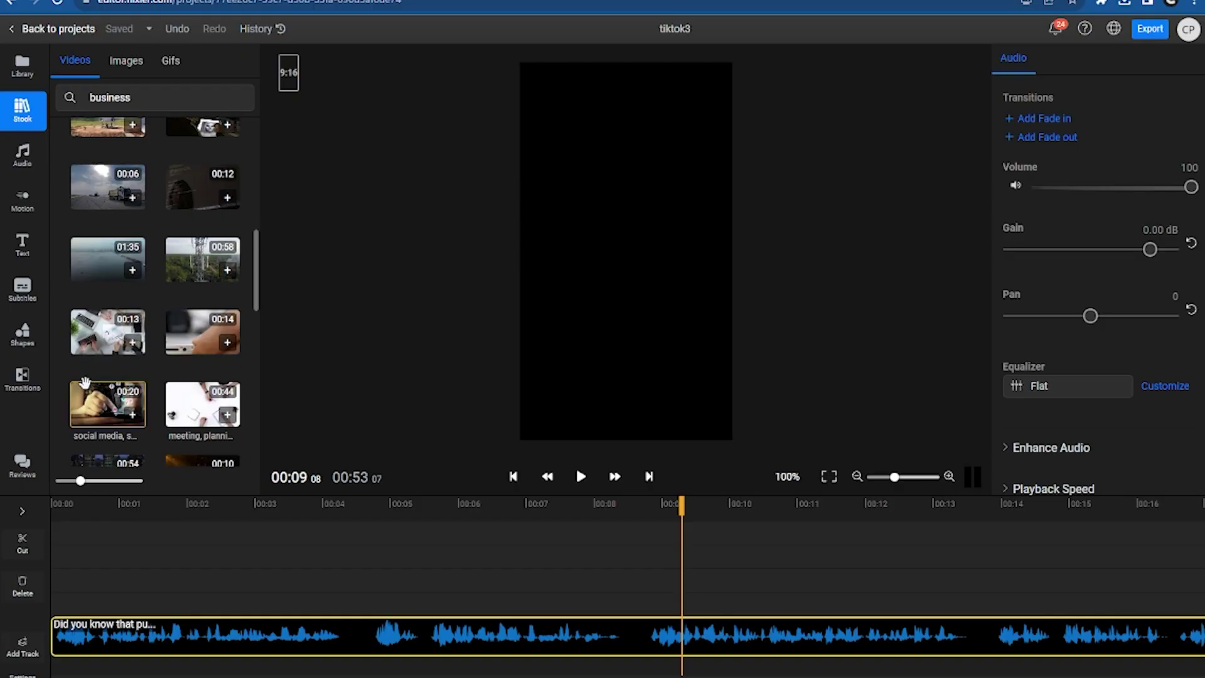
Add the social media stock video and laptop image at the playhead, plus the Sadie music track.
{"action": "left_click_drag", "start_coordinate": [85, 381], "coordinate": [70, 567]}
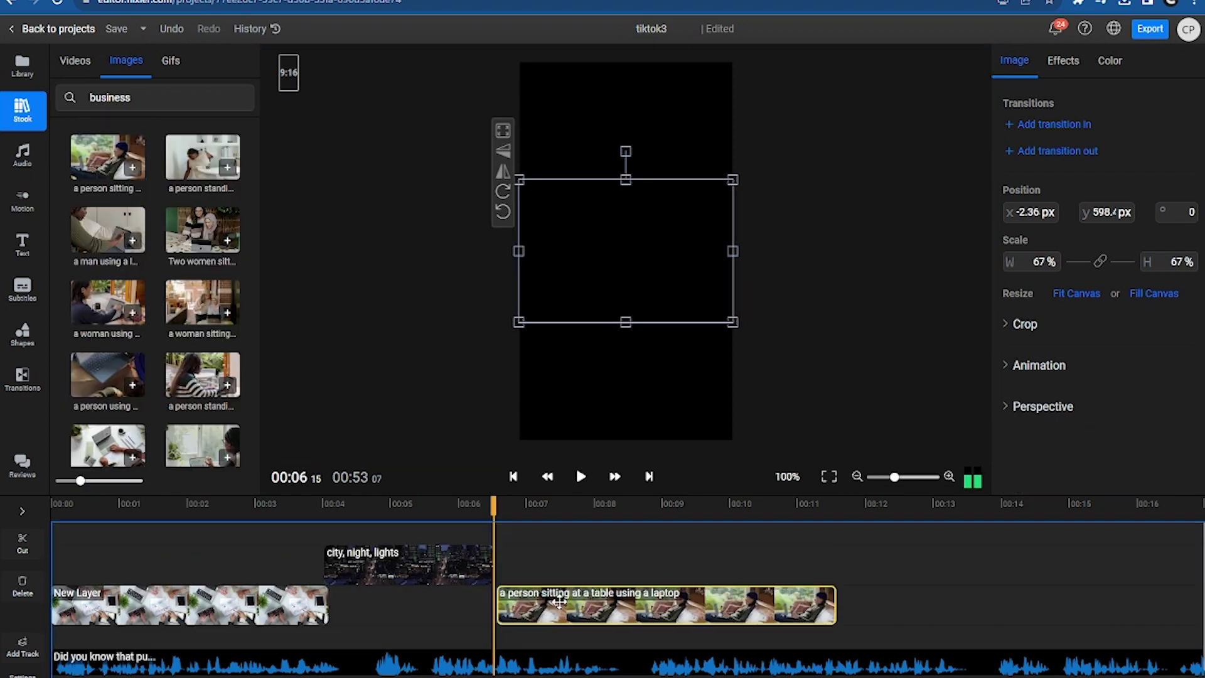
{"action": "left_click_drag", "start_coordinate": [559, 602], "coordinate": [555, 601]}
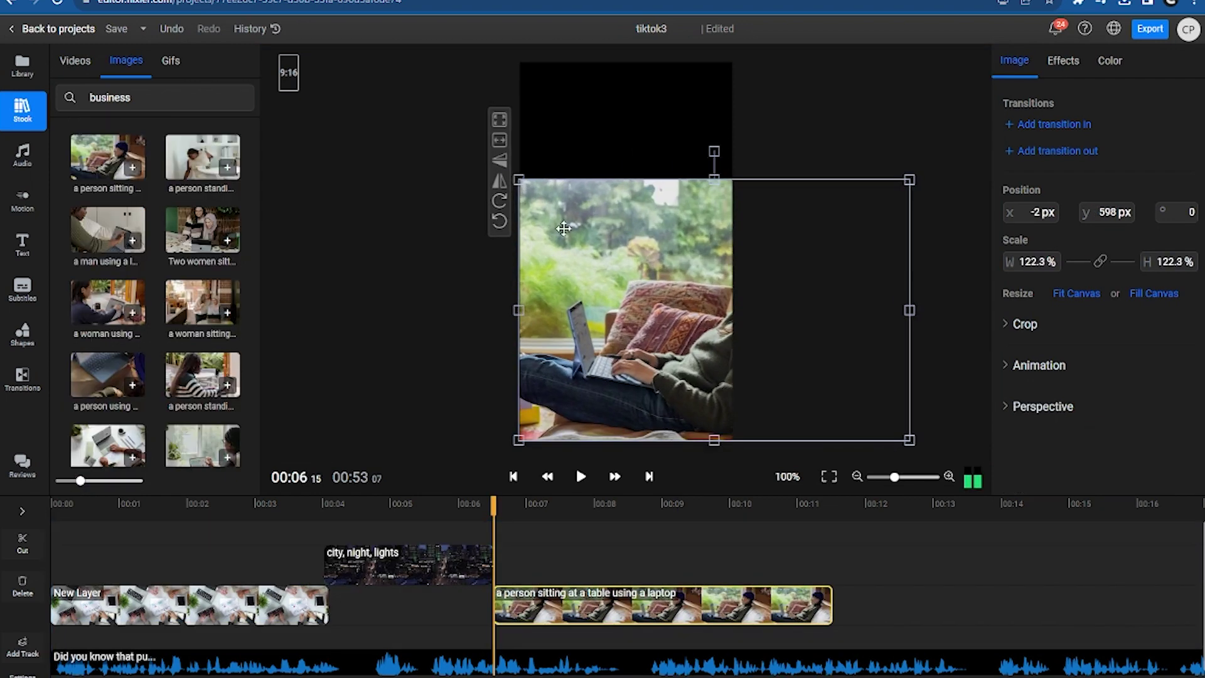
{"action": "left_click", "coordinate": [22, 155]}
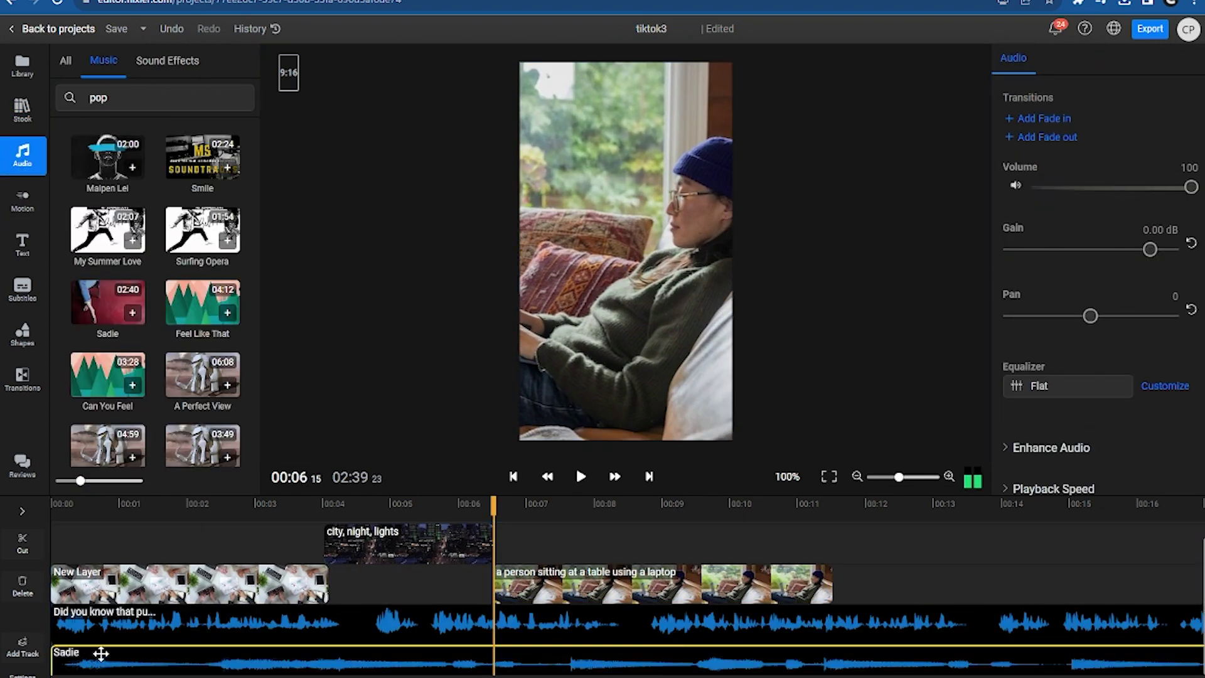
{"action": "left_click", "coordinate": [167, 60]}
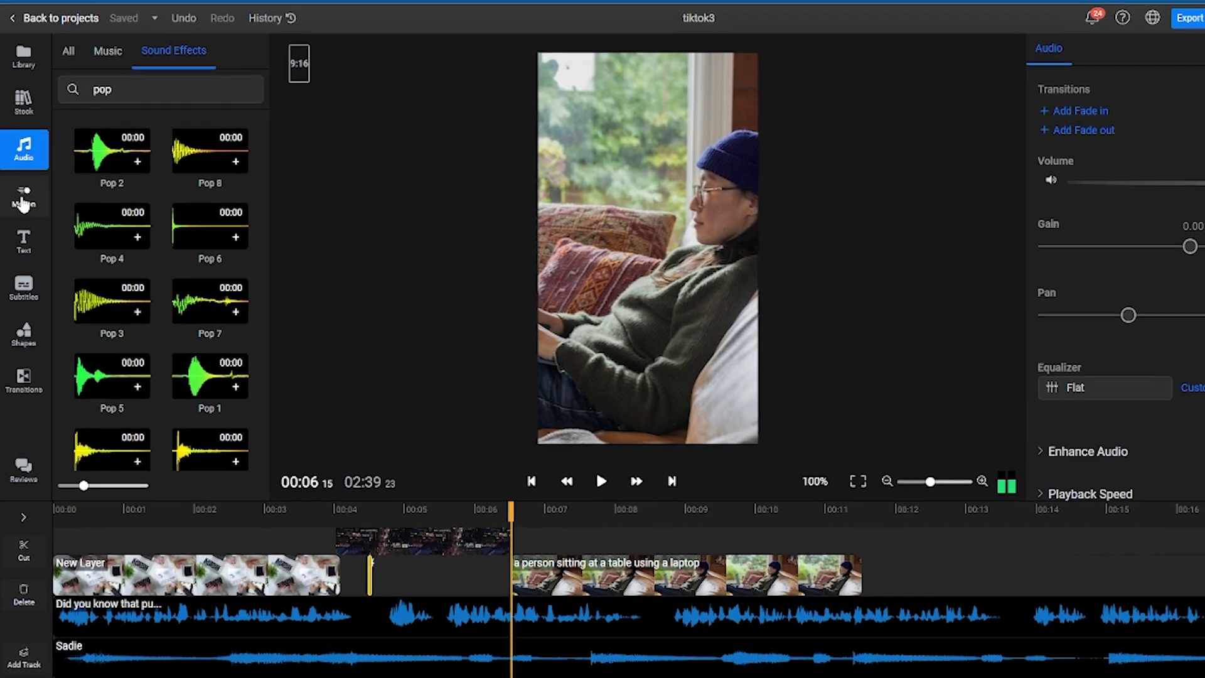
Add a motion graphic from the Motion graphics library to the video.
{"action": "left_click", "coordinate": [22, 187]}
{"action": "left_click", "coordinate": [133, 29]}
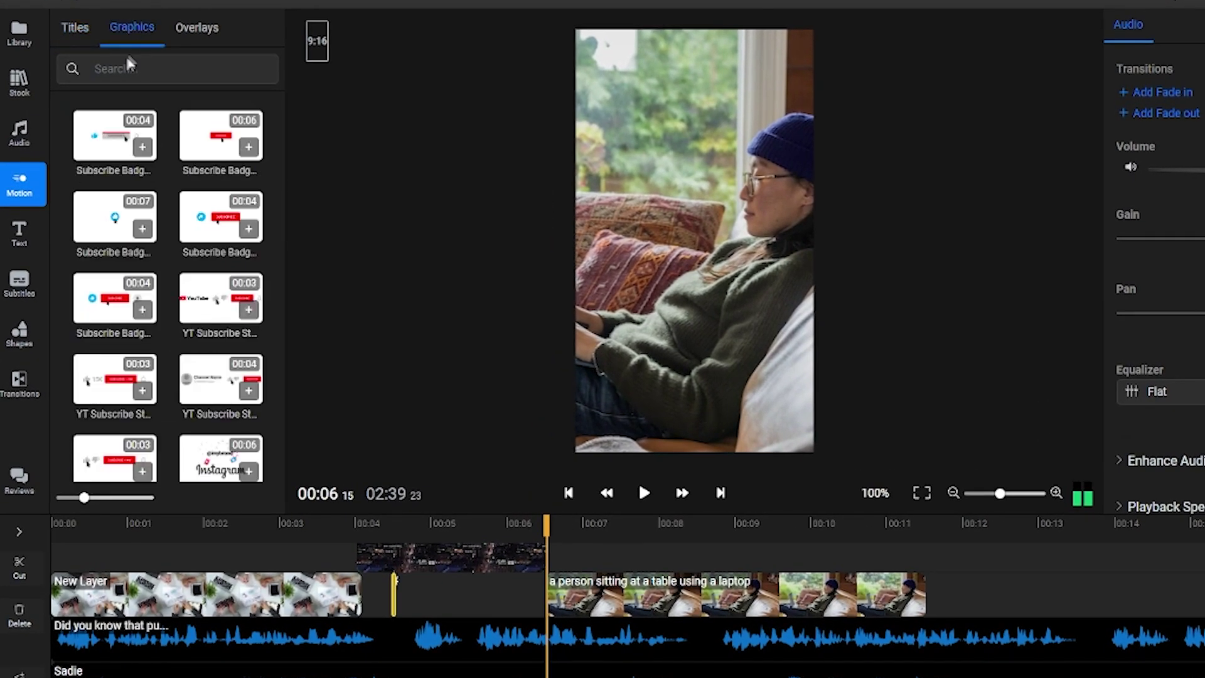
{"action": "left_click", "coordinate": [249, 149]}
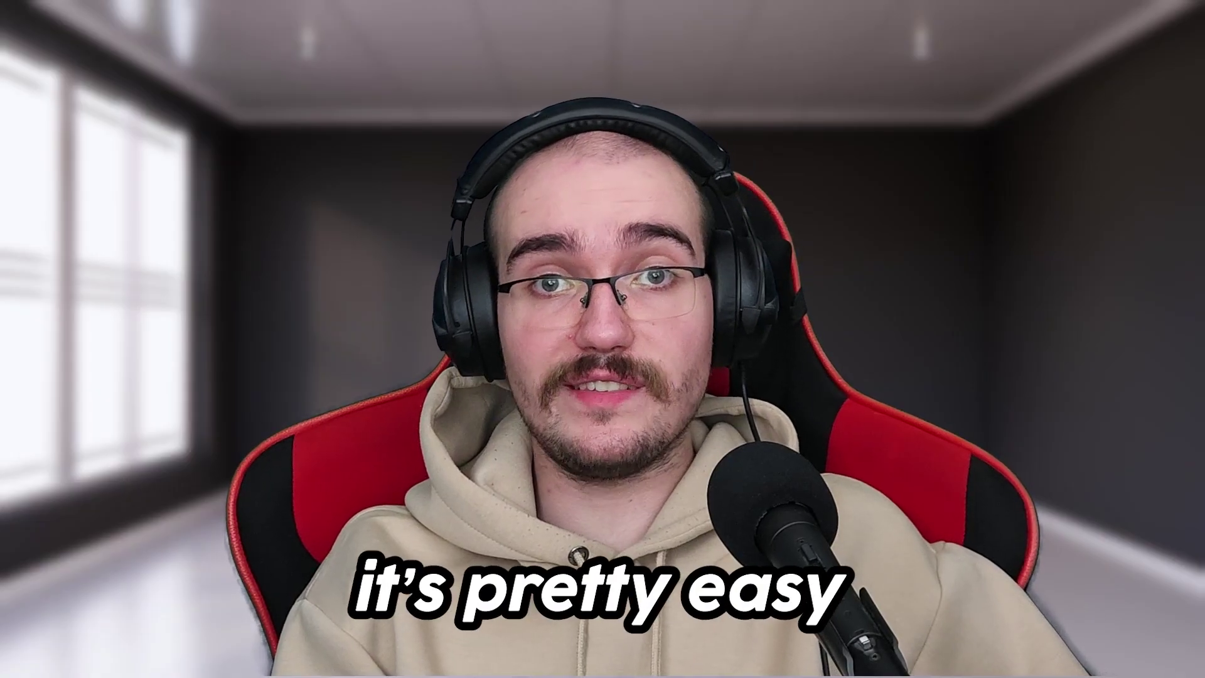